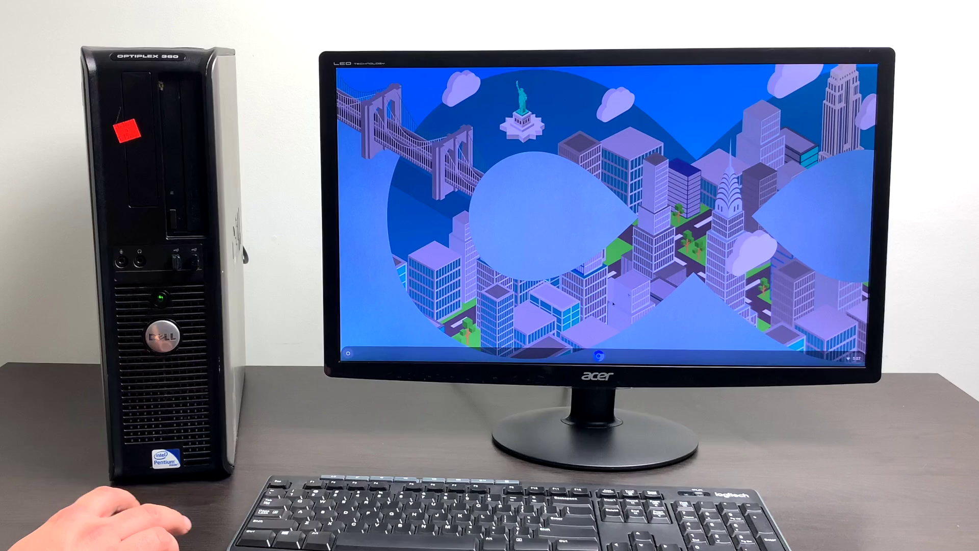
Open the CloudReady app launcher to show the search box and apps like Chromium, Web Store and Files
click(348, 353)
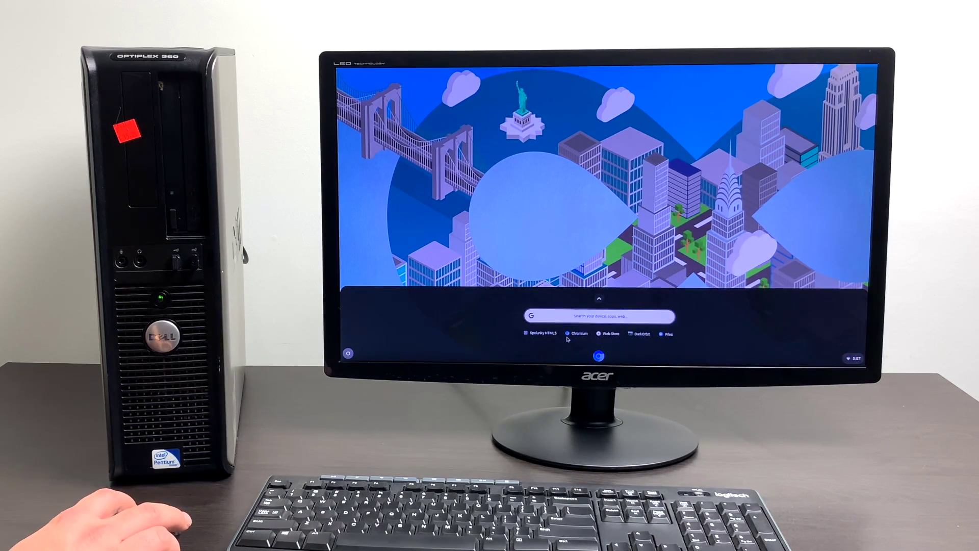
Launch the Chrome Web Store from the launcher and browse its page
click(609, 336)
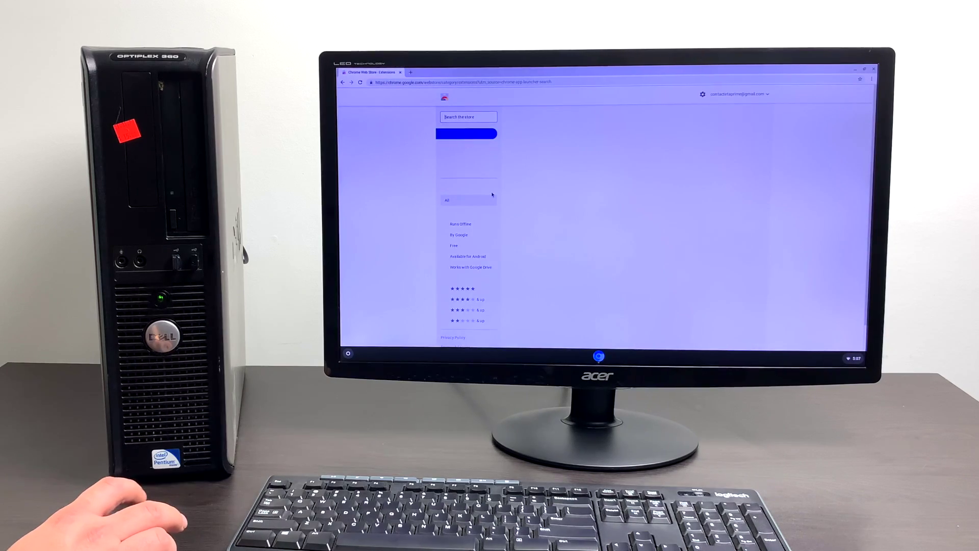
scroll(623, 231, down, 5)
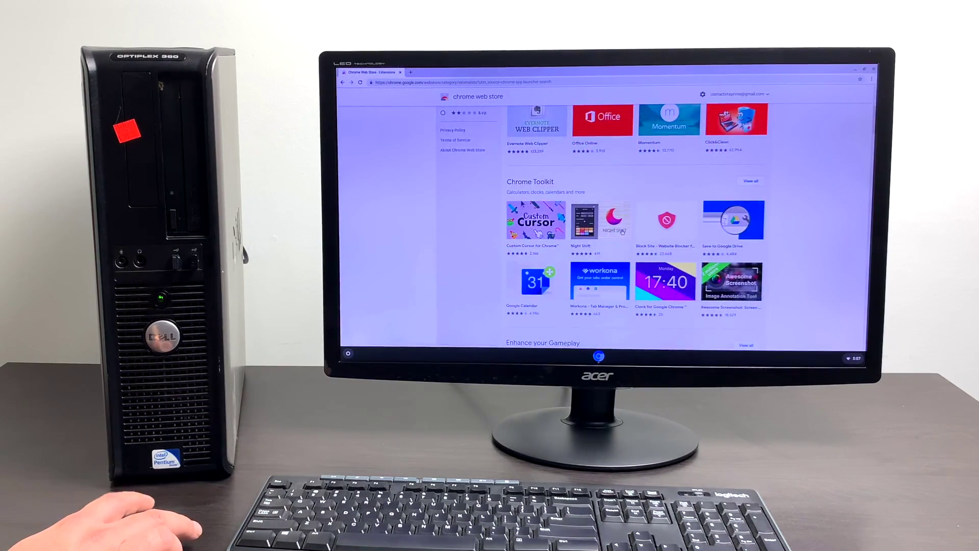
scroll(622, 231, down, 4)
scroll(631, 240, up, 5)
Play the featured Netflix film in a new tab, then close that tab
click(412, 74)
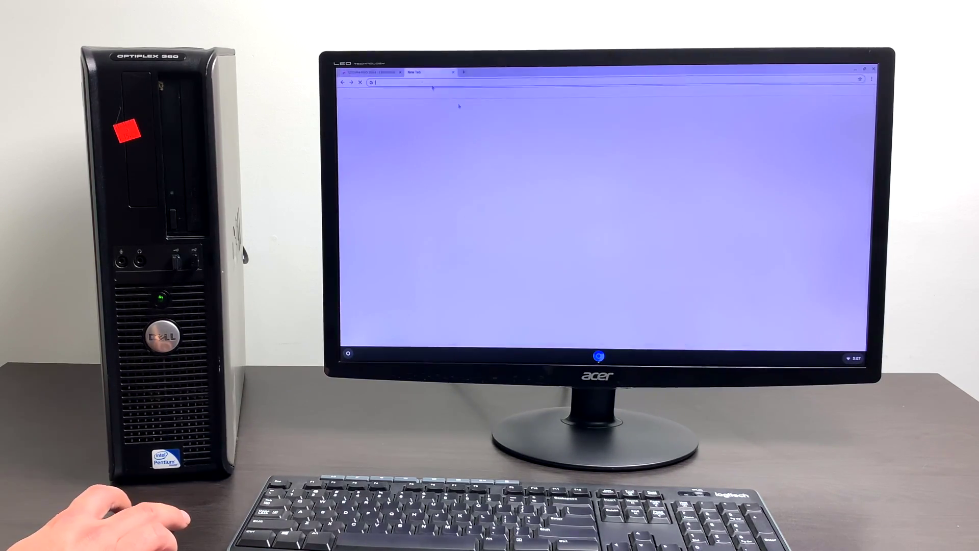
click(631, 209)
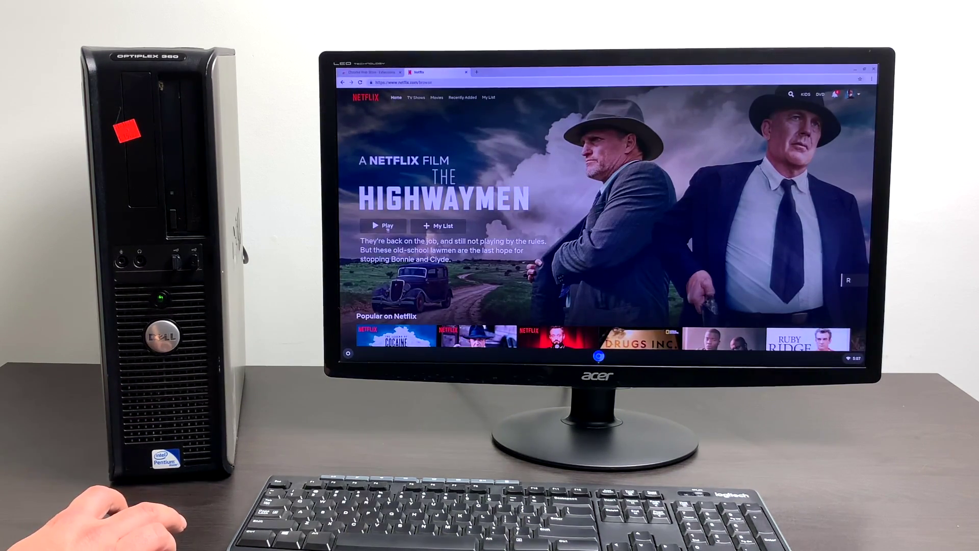
click(386, 227)
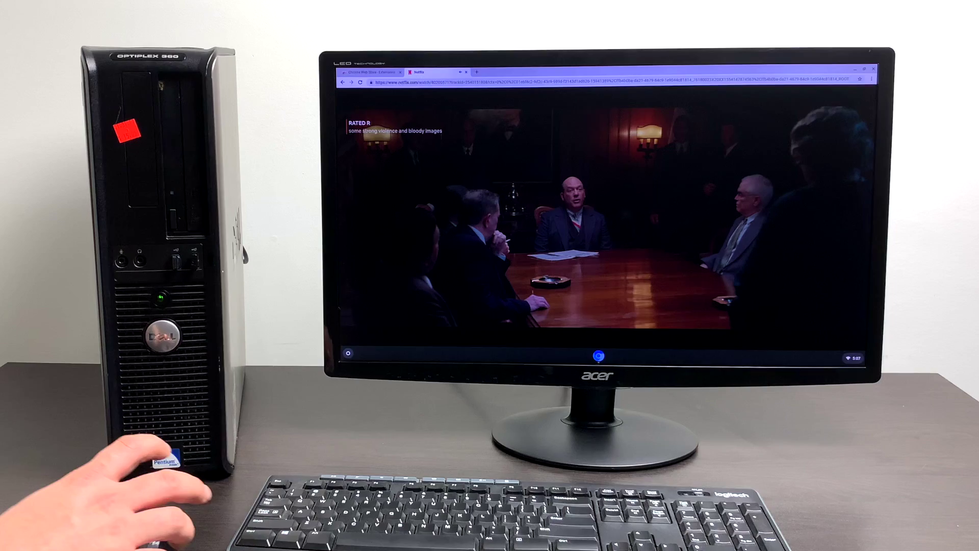
click(466, 72)
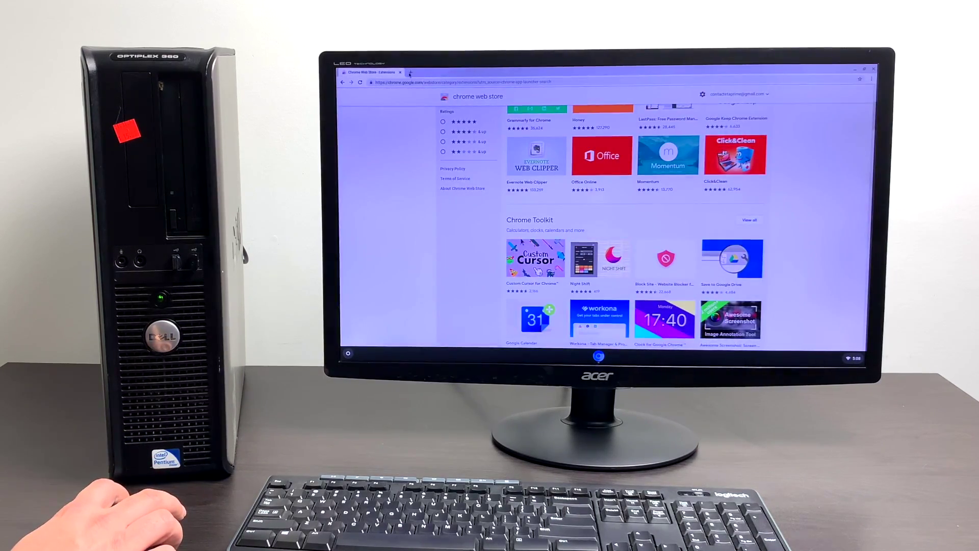
Search for 'google docs' in a new tab and open the Google Docs result
click(409, 73)
text(go)
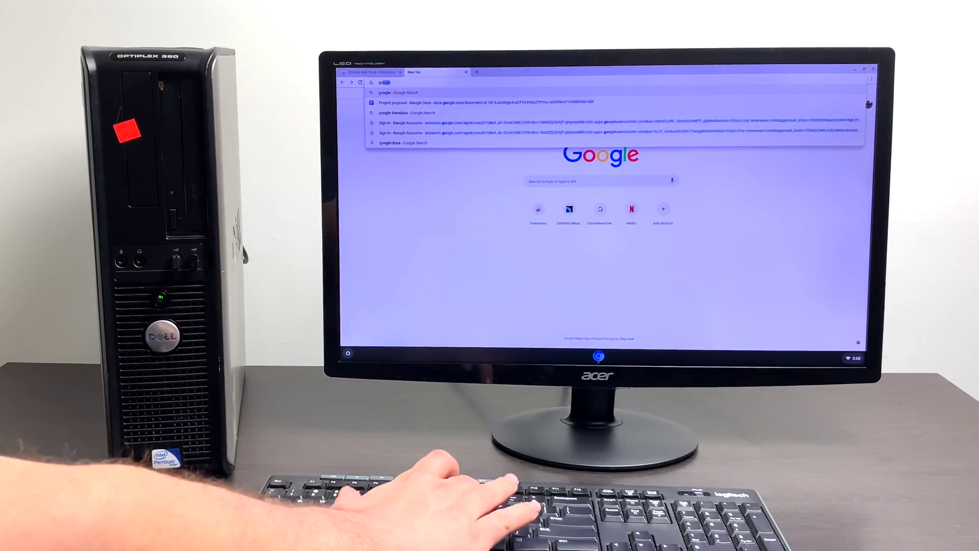
text(ogle docs)
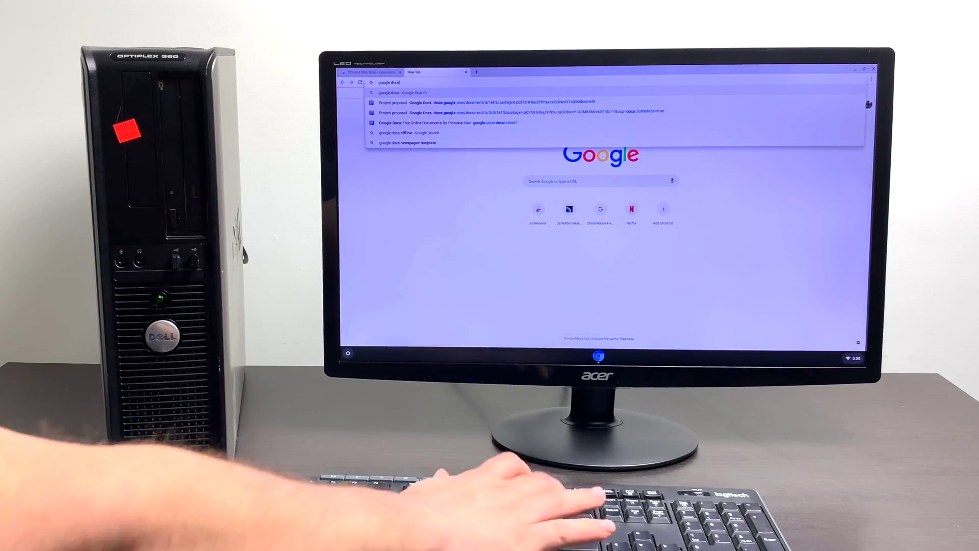
key(Return)
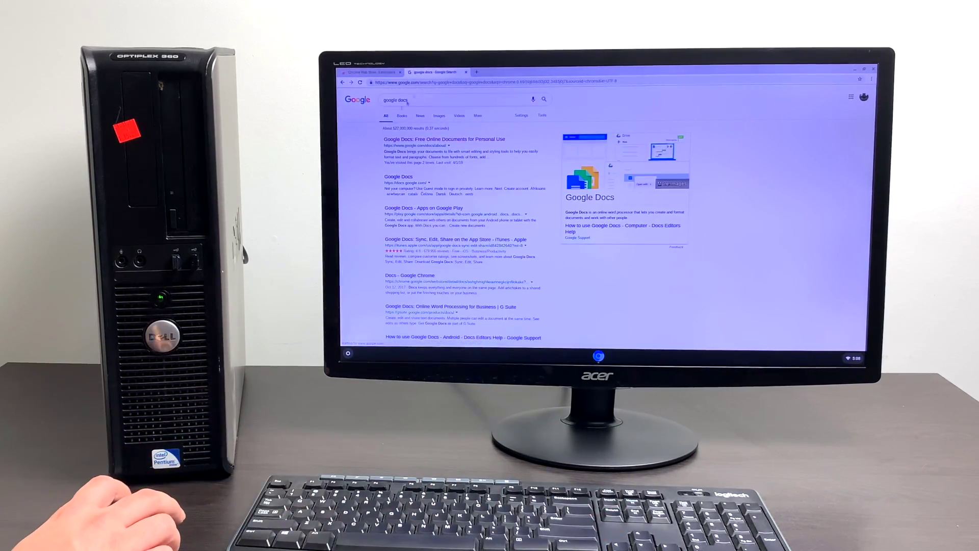
click(408, 139)
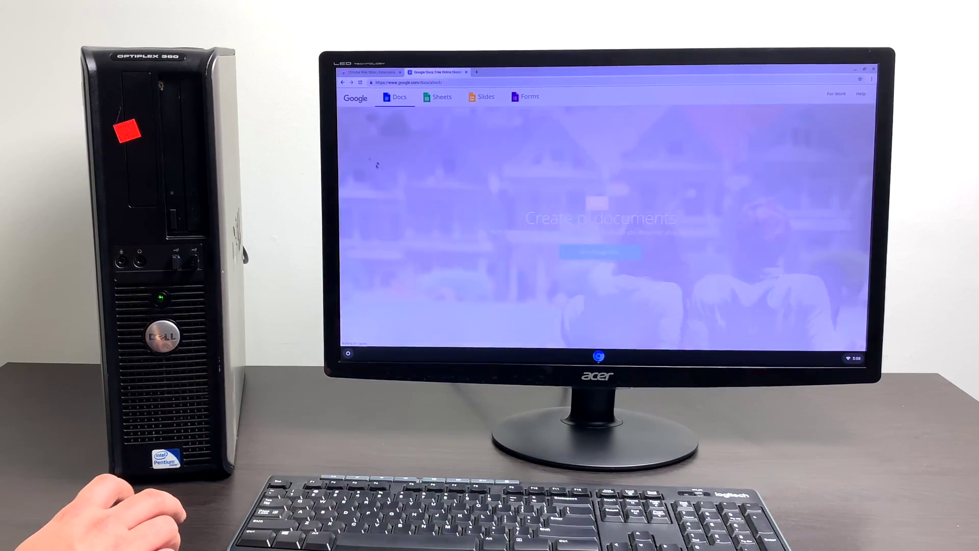
Go to the Docs home page, dismiss the welcome message, and open Project proposal
click(618, 258)
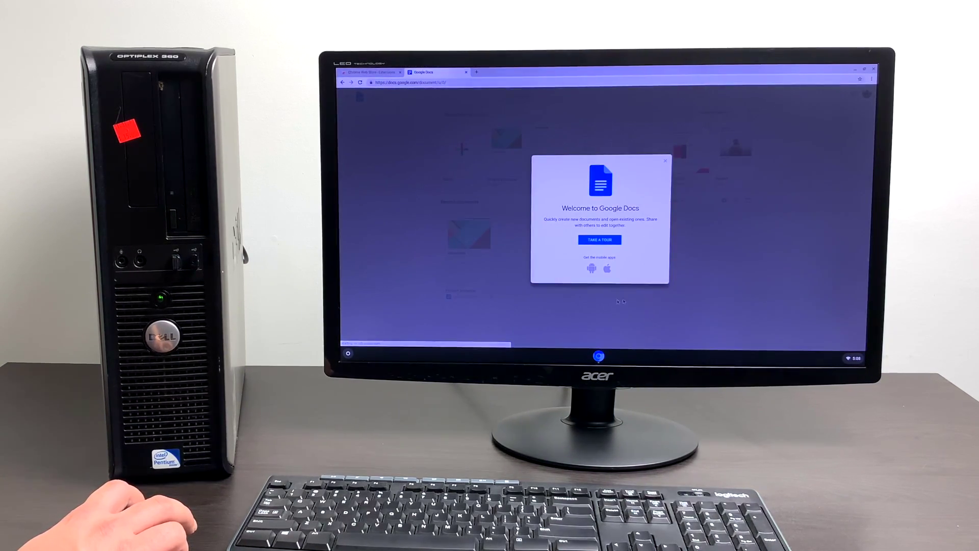
click(666, 162)
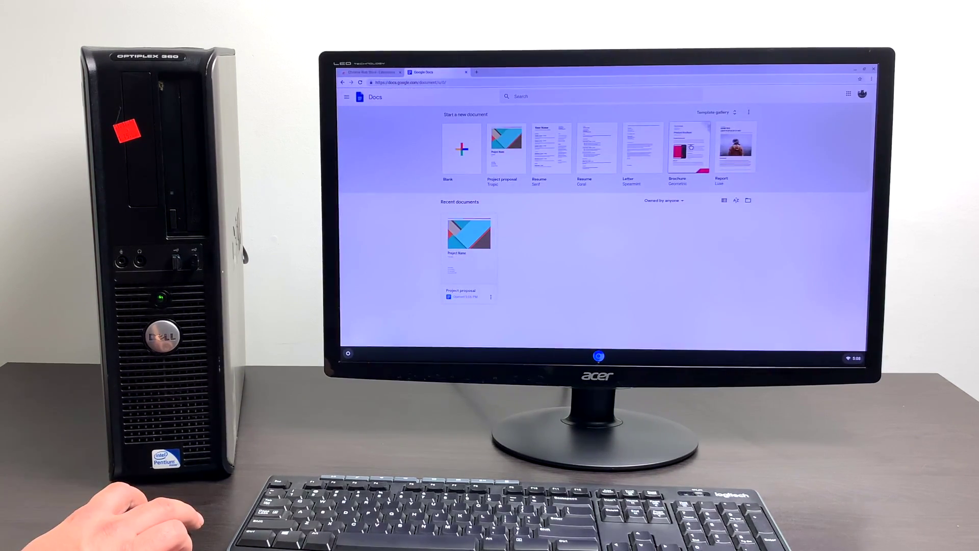
click(462, 149)
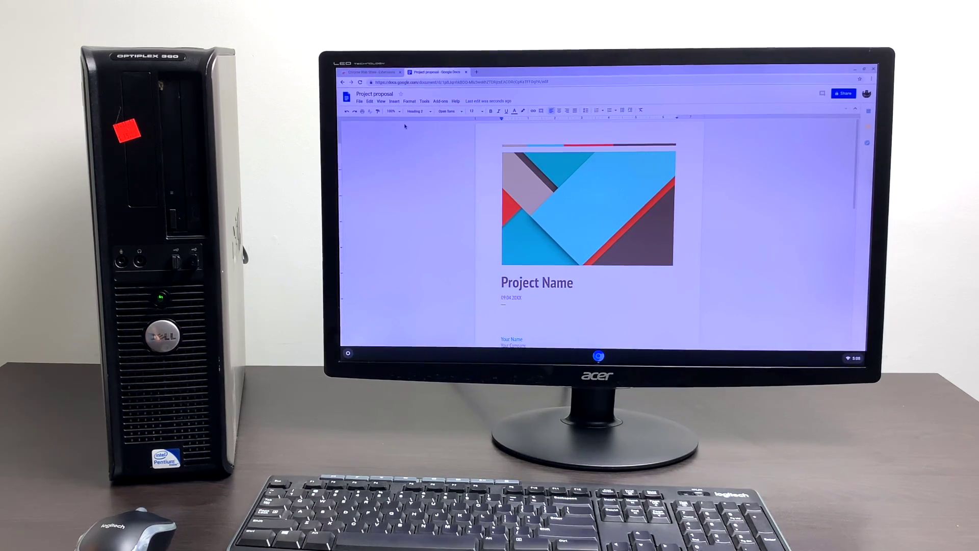
click(476, 73)
Load youtube.com from the omnibox suggestions in the new tab
text(youtube)
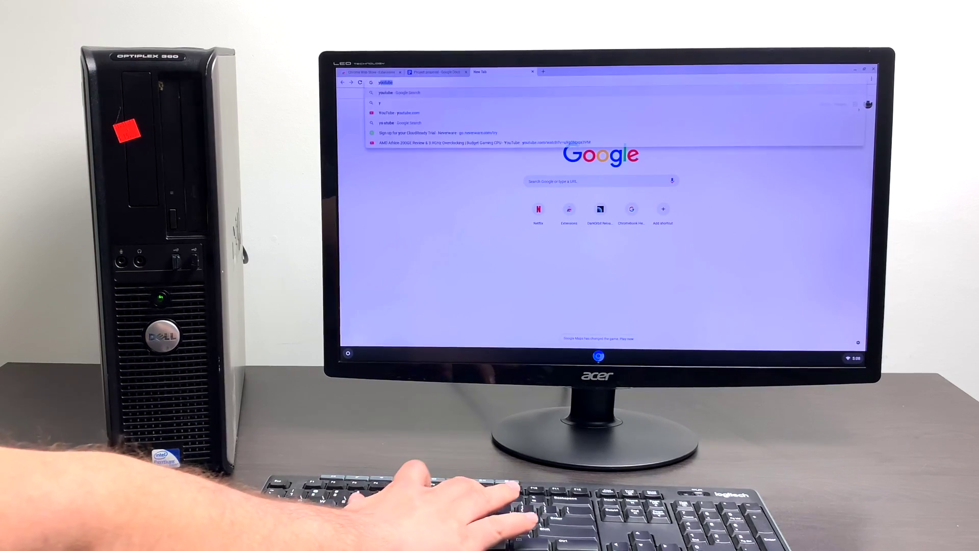
click(398, 103)
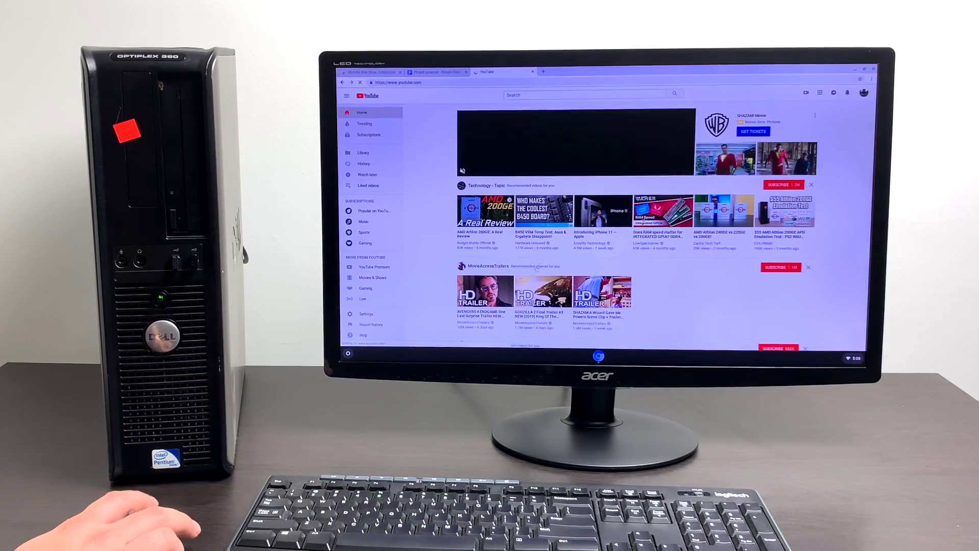
scroll(637, 224, down, 1)
scroll(636, 270, down, 3)
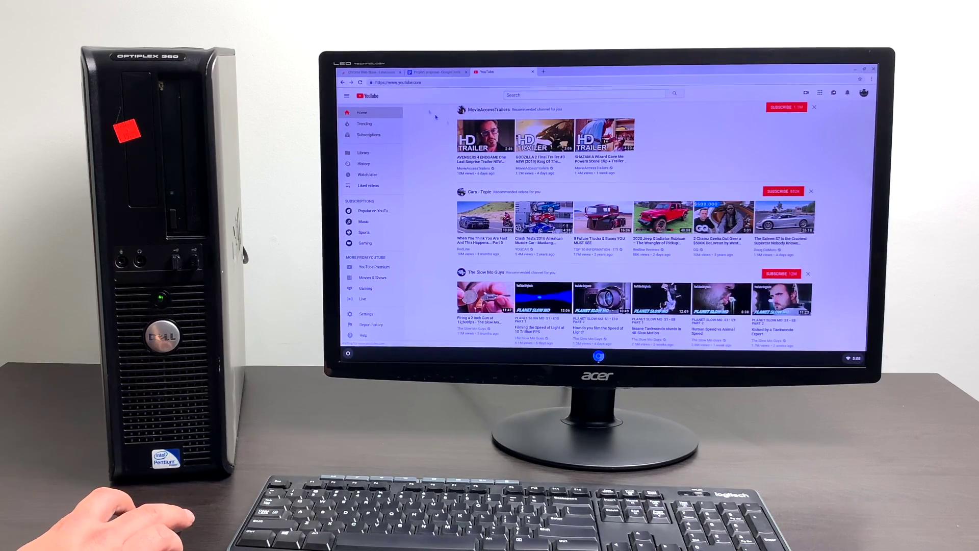
scroll(444, 122, up, 1)
Search YouTube for etaprime and open the Raspberry Pi X First Look video
click(525, 94)
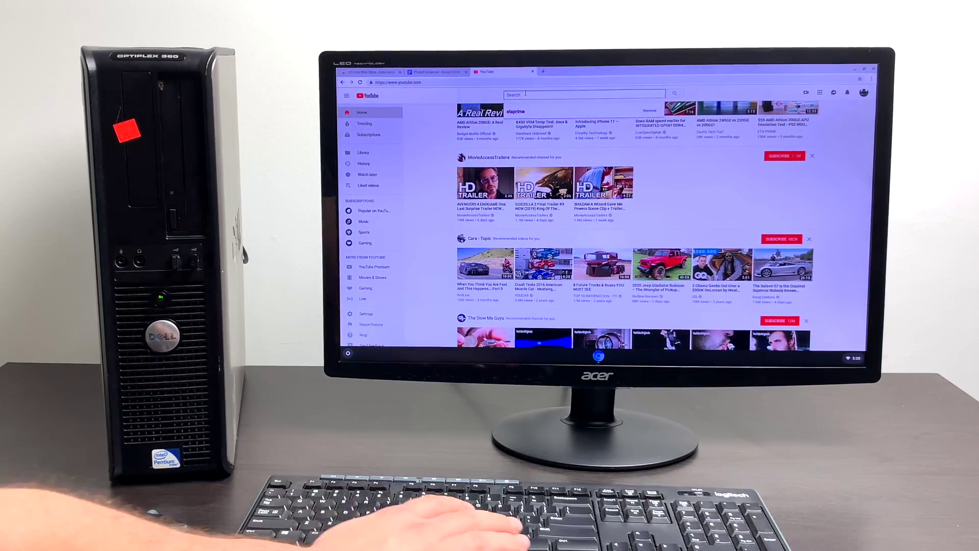
text(eta)
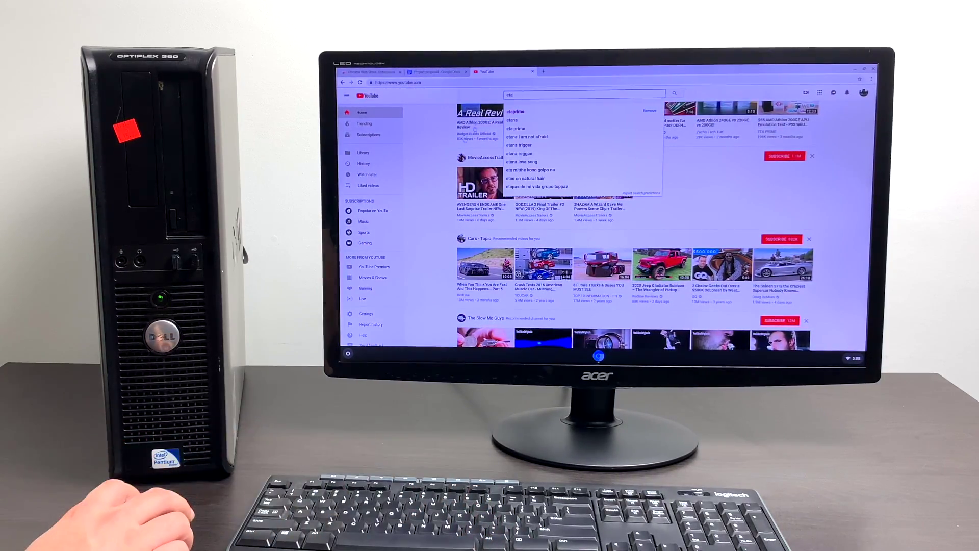
click(516, 112)
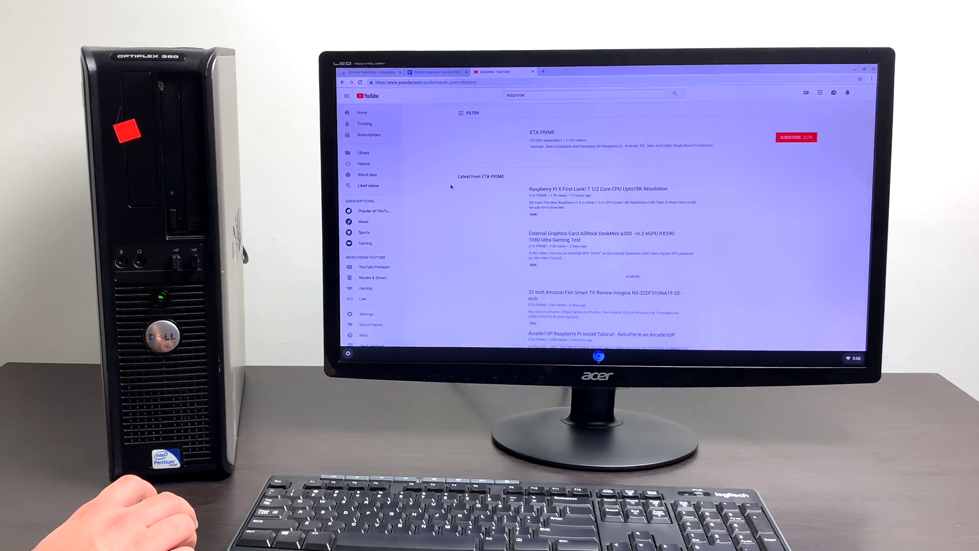
click(557, 190)
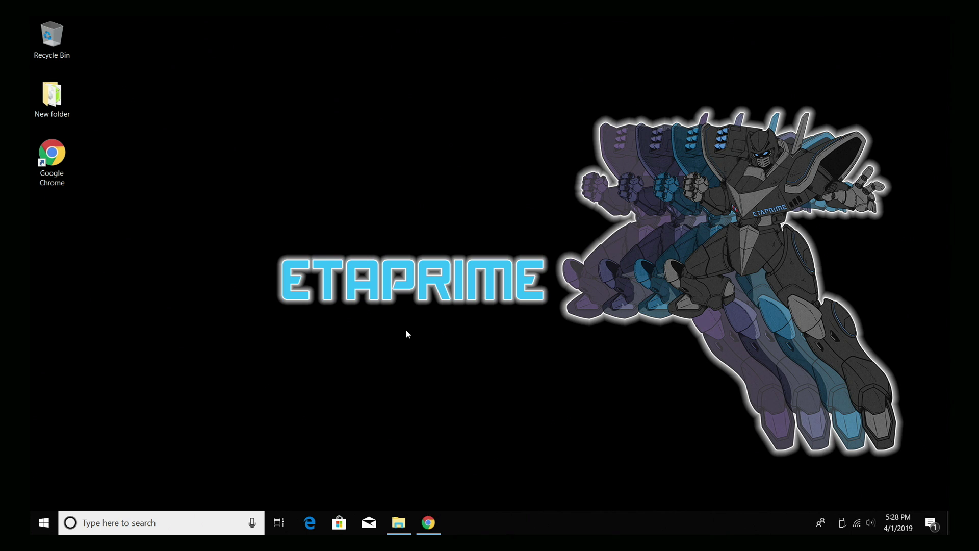
Minimize the empty 32USB (D:) Explorer window and return to Chrome's Neverware page
click(399, 521)
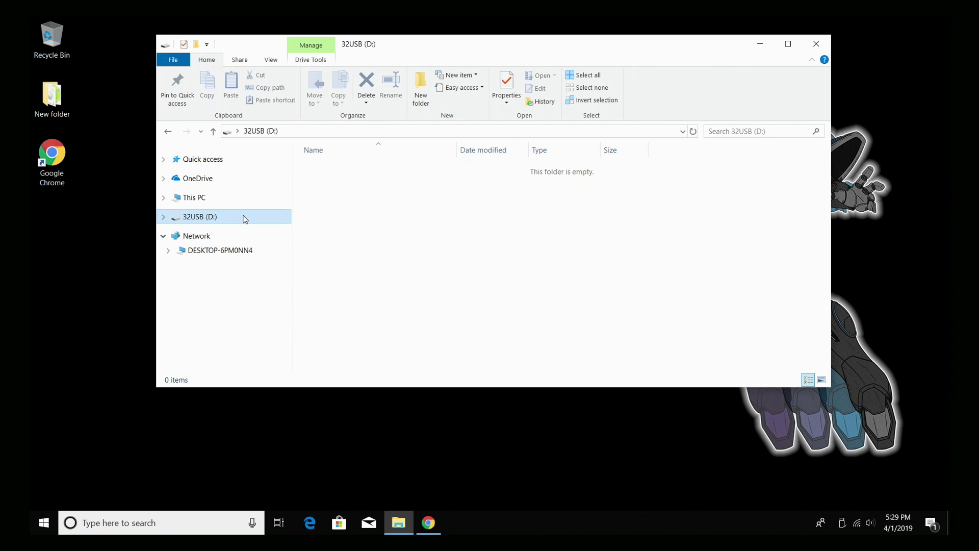
click(759, 44)
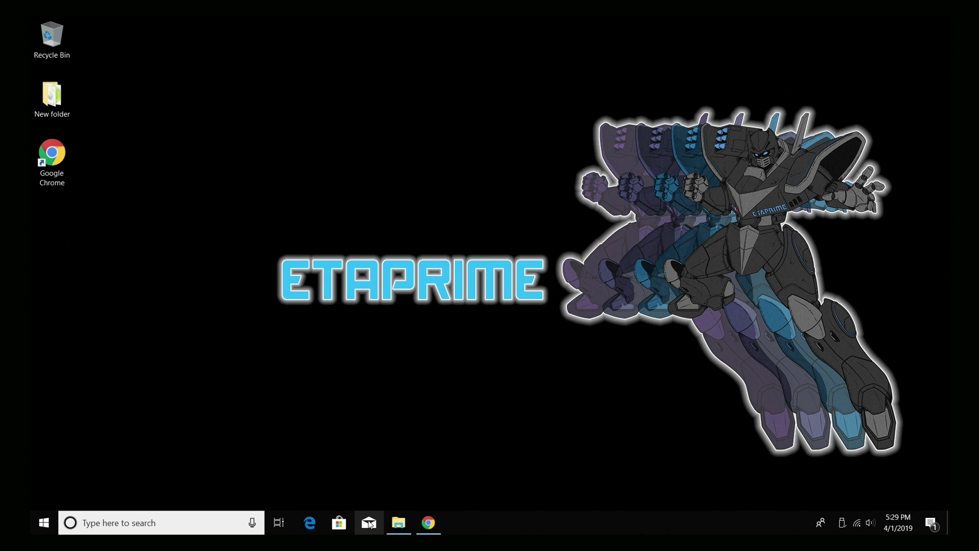
click(428, 522)
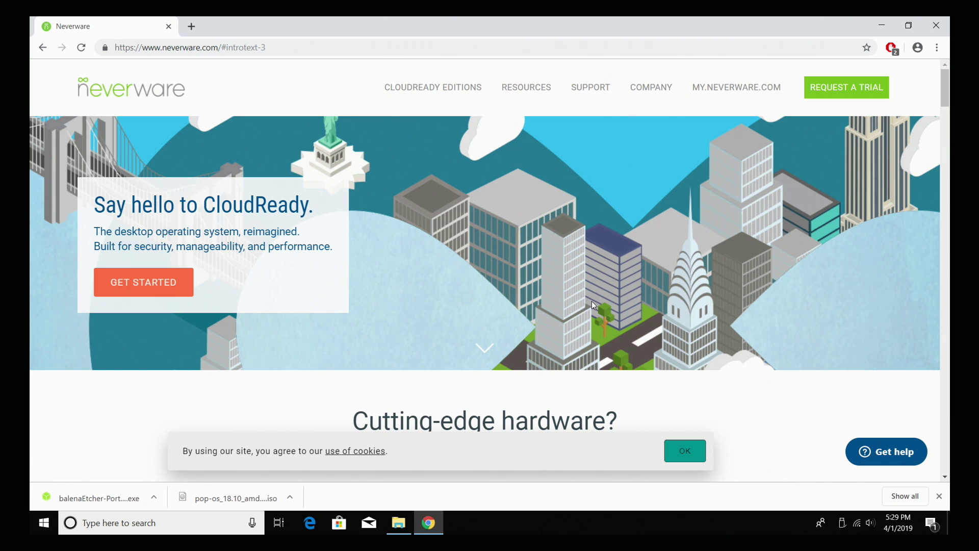
Download the CloudReady USB Maker from the Neverware Home edition page
mouse_move(433, 88)
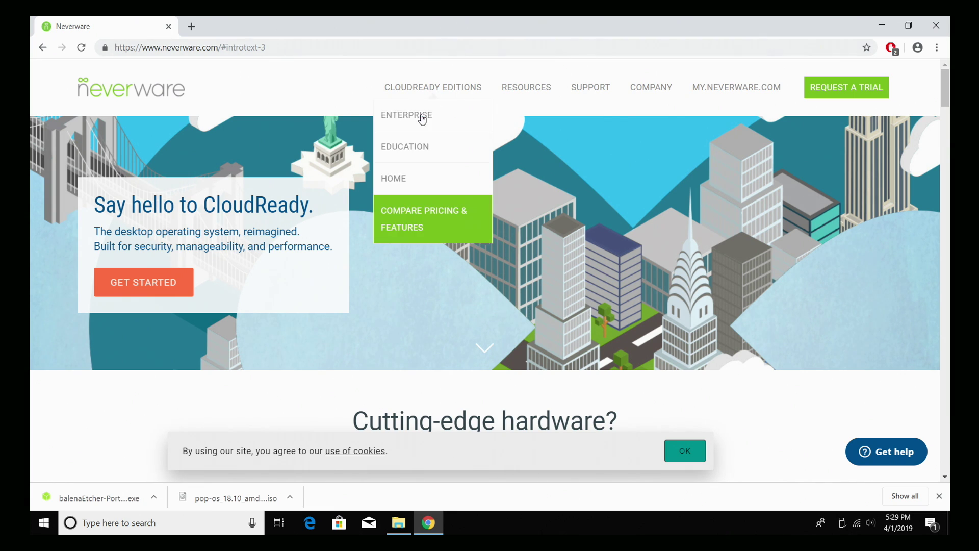
click(391, 183)
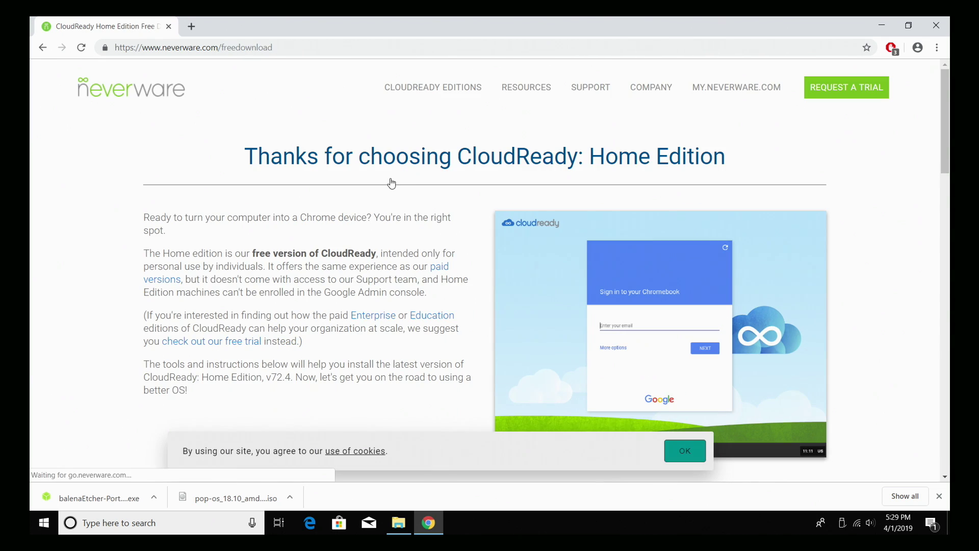
scroll(396, 254, down, 10)
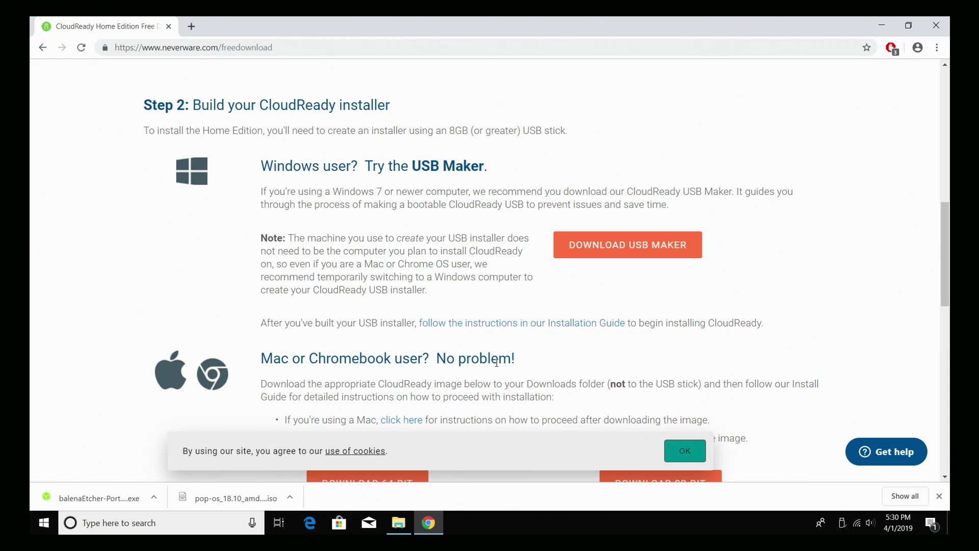
click(635, 256)
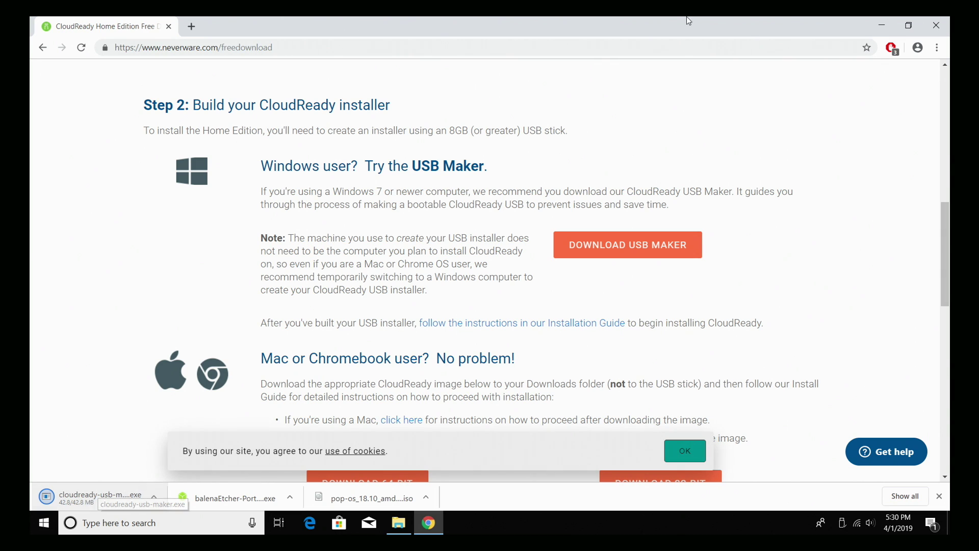
Copy cloudready-usb-maker.exe onto the desktop and close the browser
key(super+Right)
click(343, 99)
drag(556, 497, 367, 183)
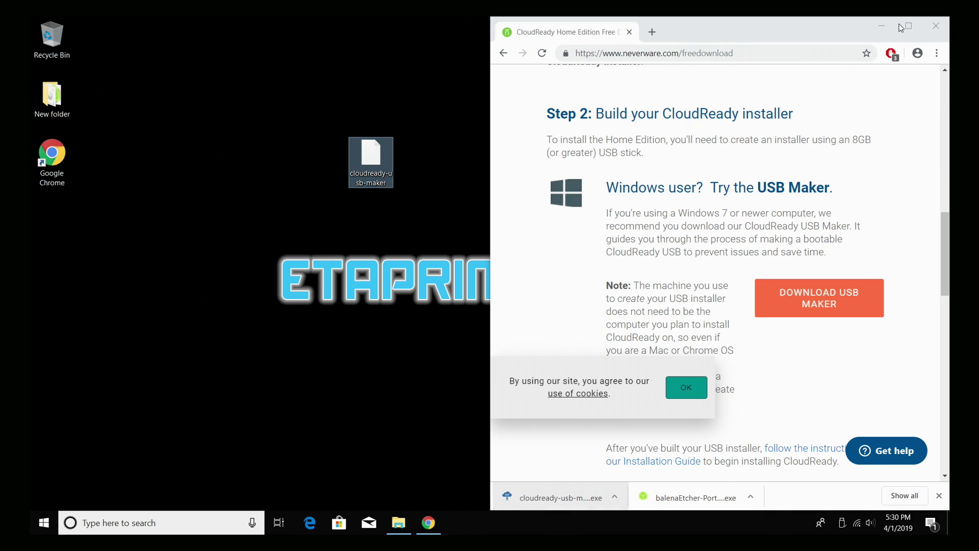
click(937, 27)
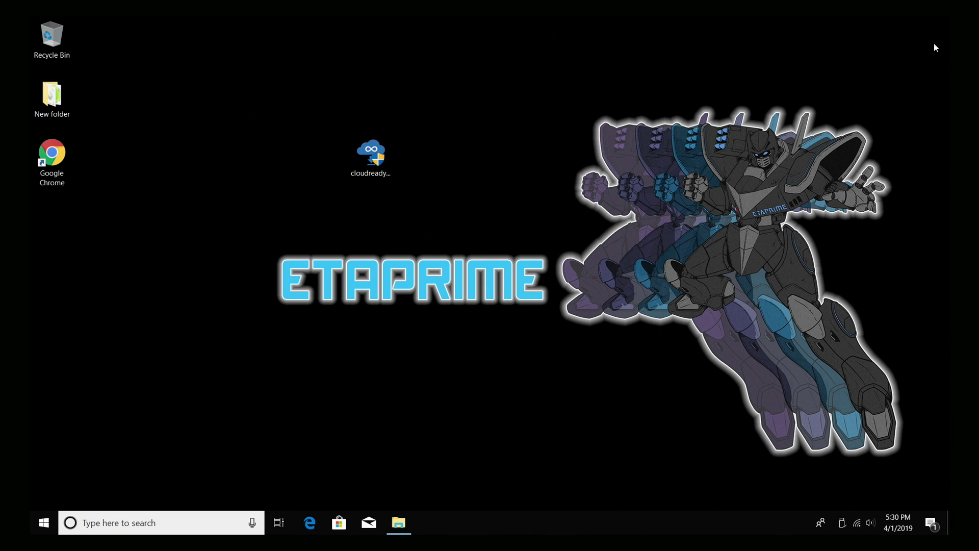
click(377, 159)
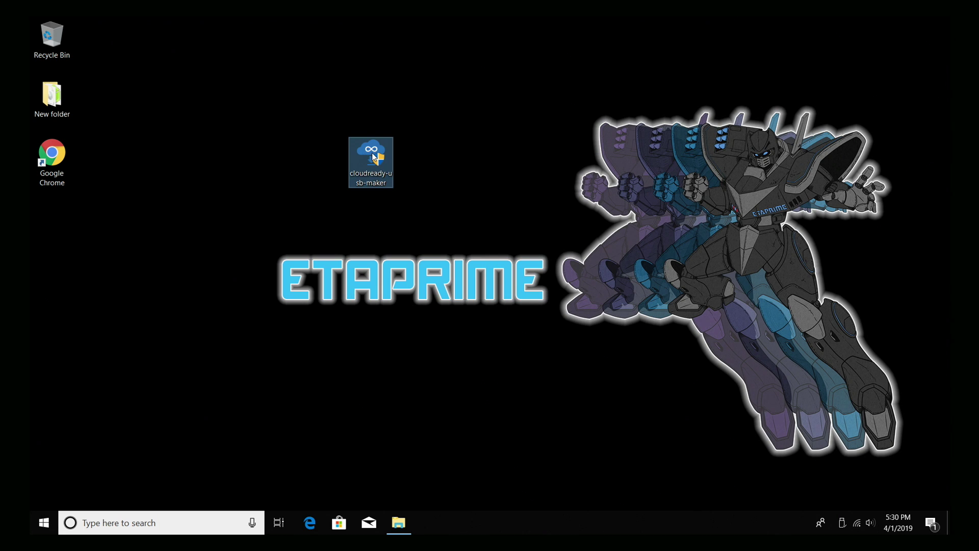
Launch cloudready-usb-maker from the desktop and continue past its Welcome page
double_click(375, 158)
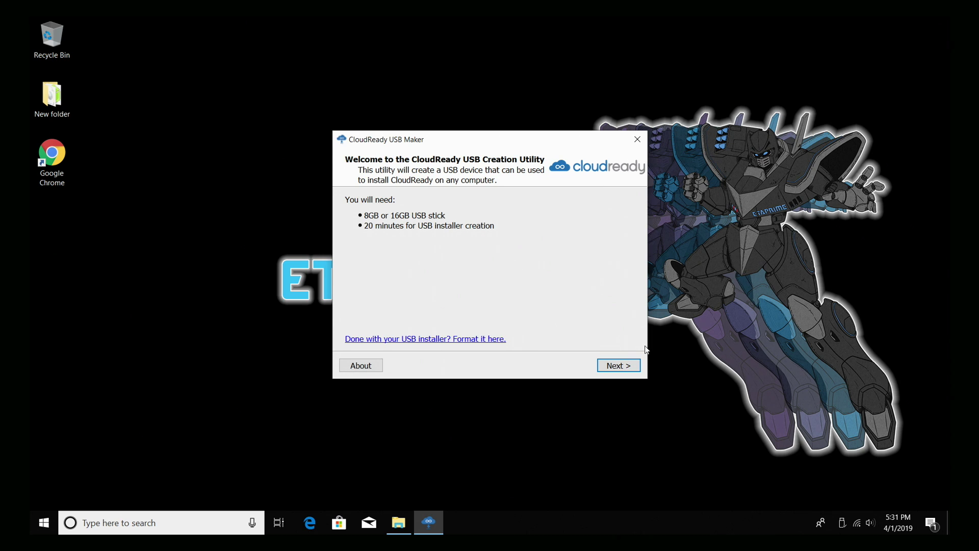
click(618, 365)
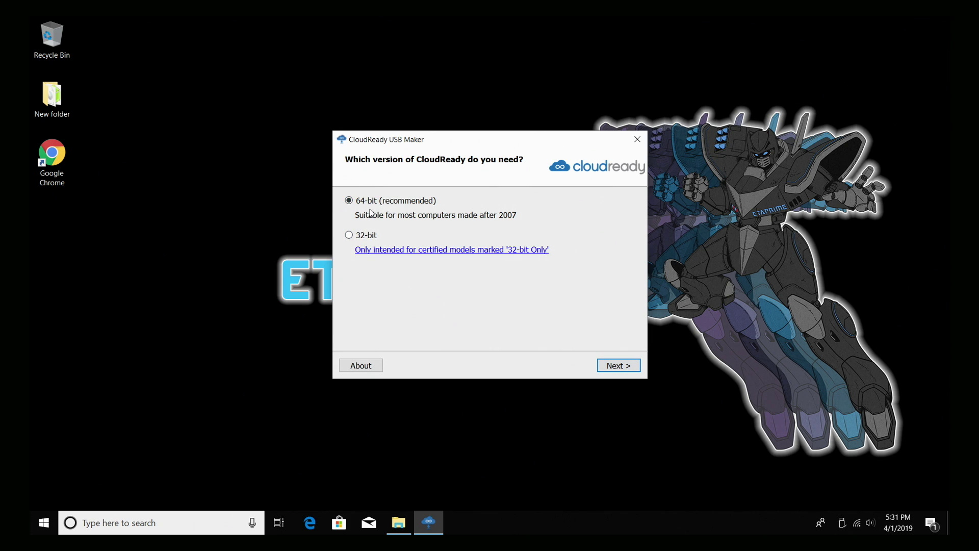
Keep 64-bit, target the SanDisk Ultra Fit USB drive, and start writing CloudReady
click(628, 368)
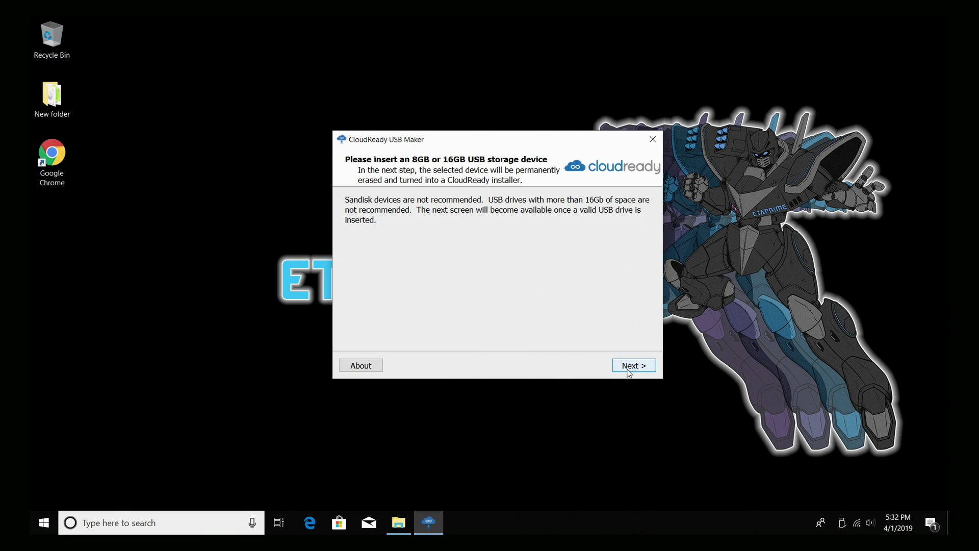
click(629, 370)
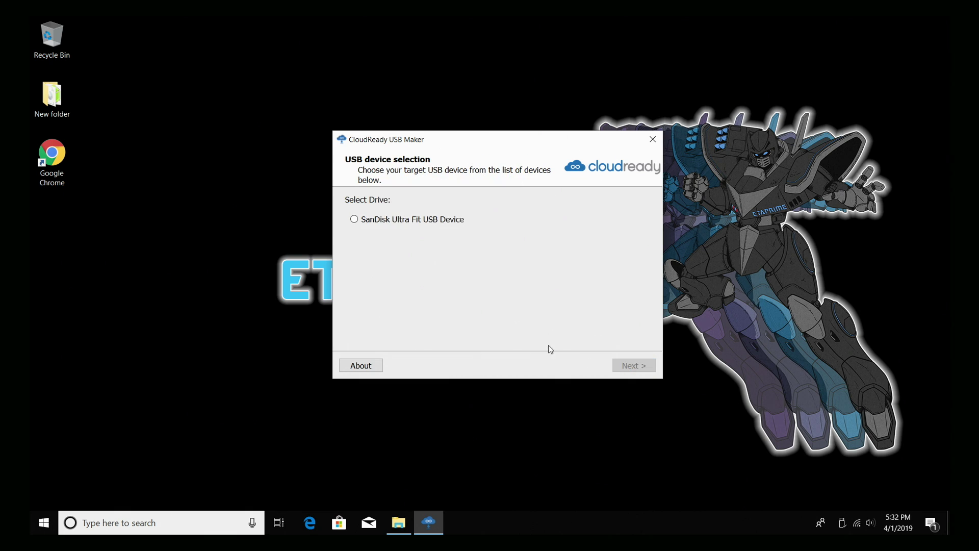
click(355, 220)
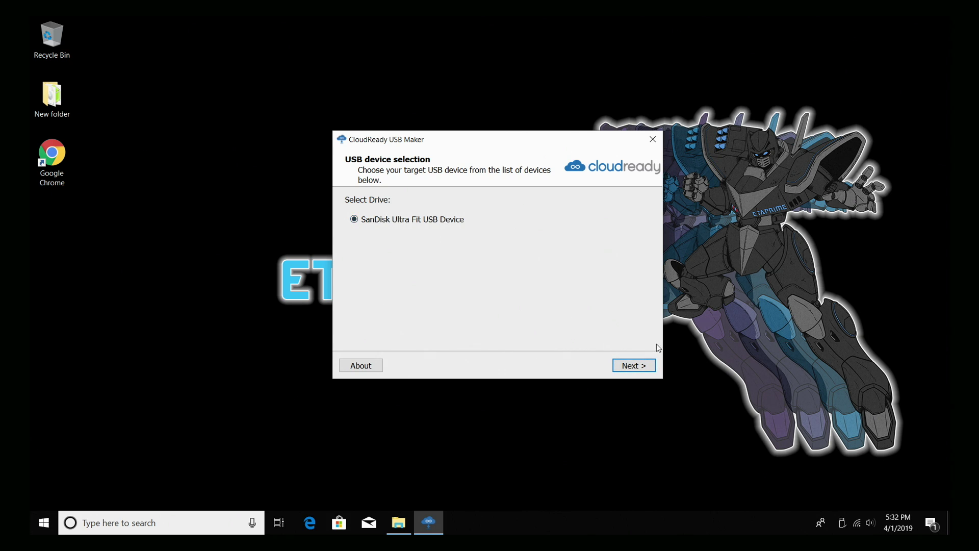
click(634, 366)
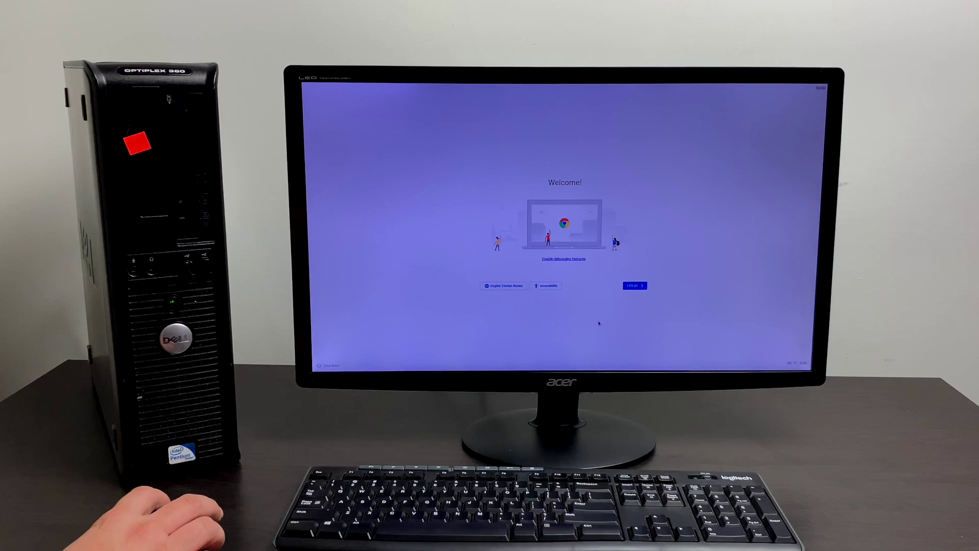
Start setup, join the home Wi-Fi network, and turn off sending usage metrics
click(634, 286)
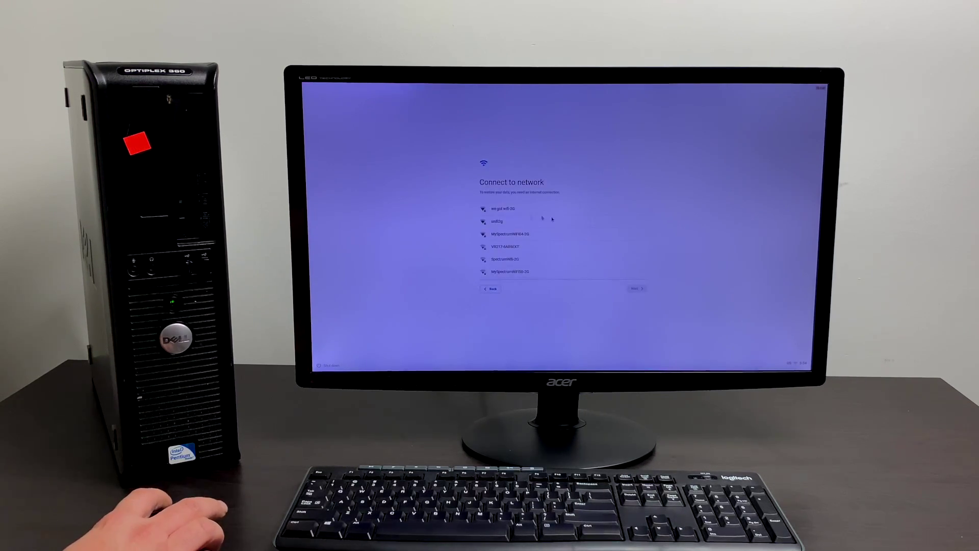
click(504, 209)
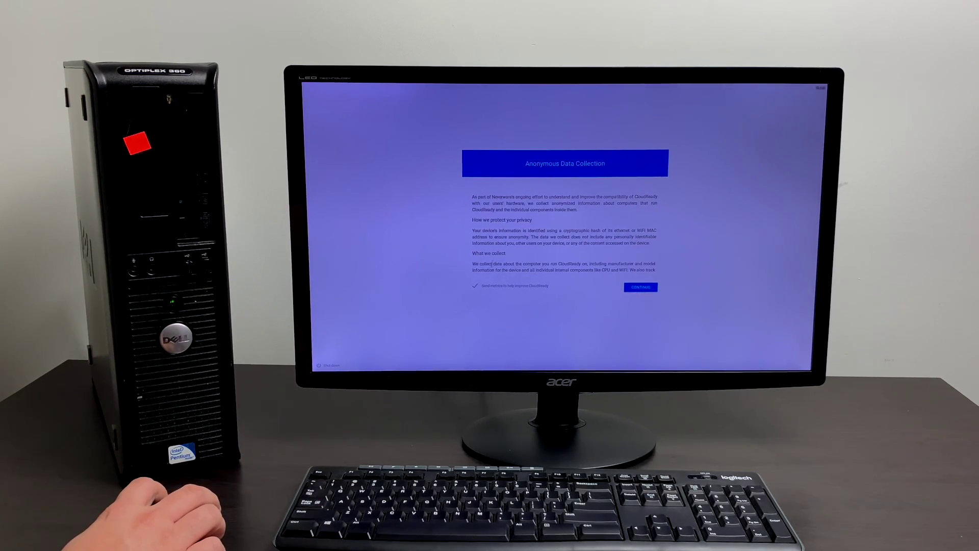
click(475, 287)
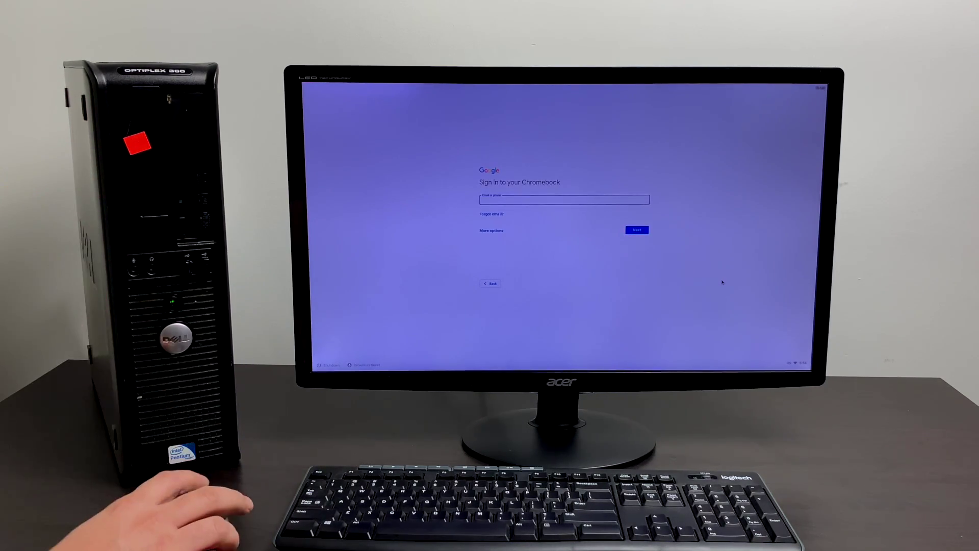
Enter the Google account email and submit the sign-in
click(491, 231)
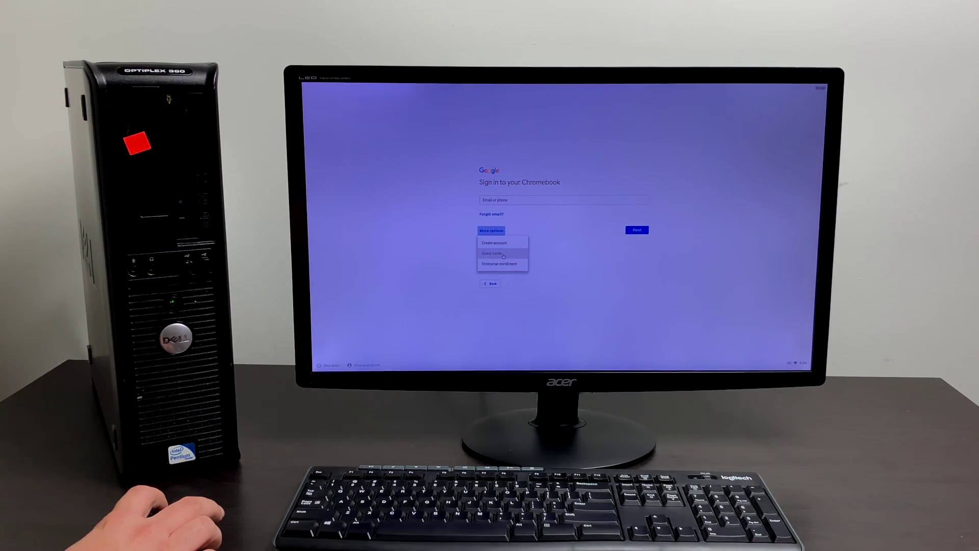
click(543, 236)
click(574, 198)
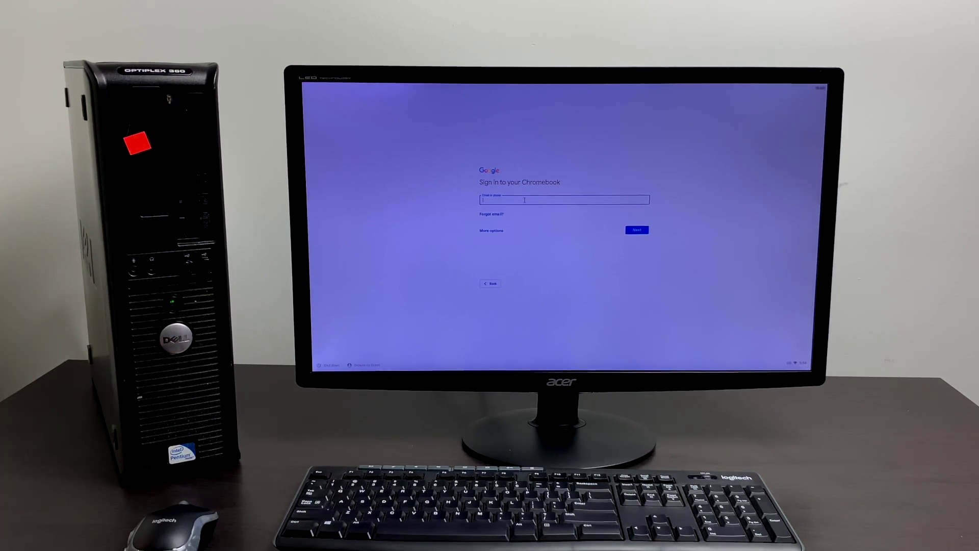
click(637, 229)
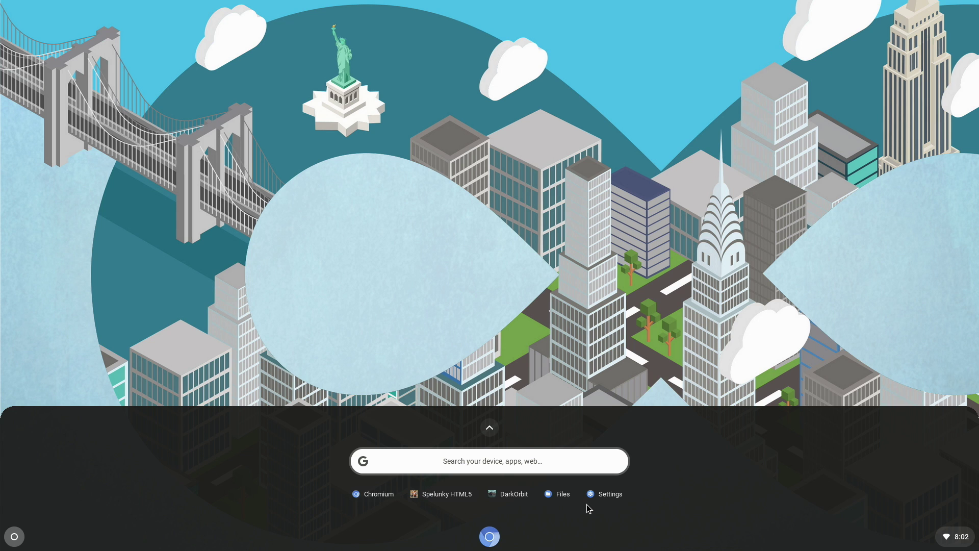
Launch and close Spelunky HTML5, then open the main menu in a new browser window
click(442, 495)
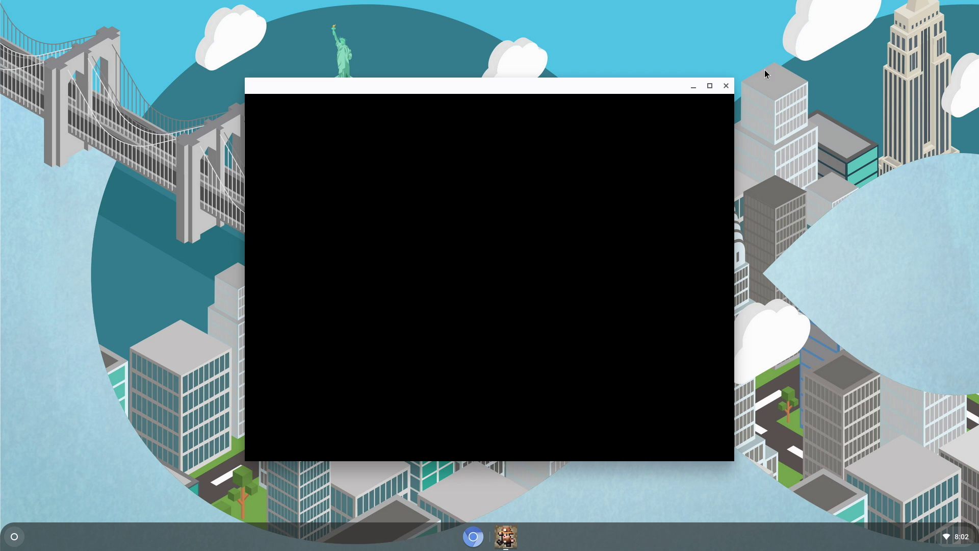
click(726, 86)
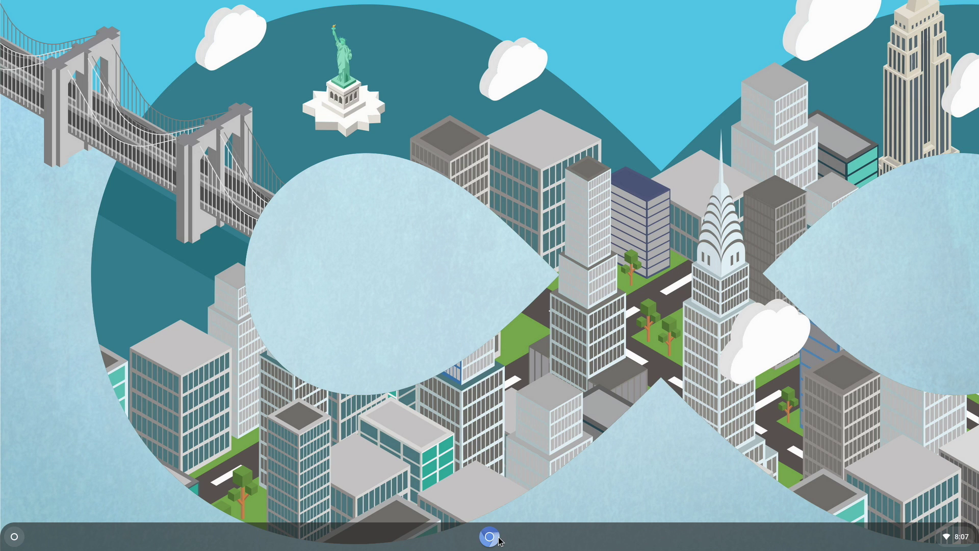
click(490, 537)
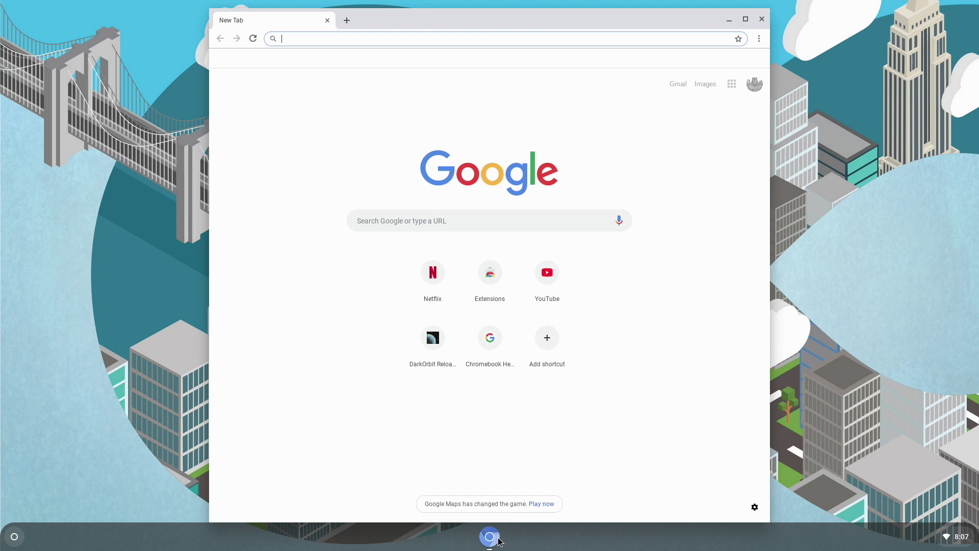
click(760, 40)
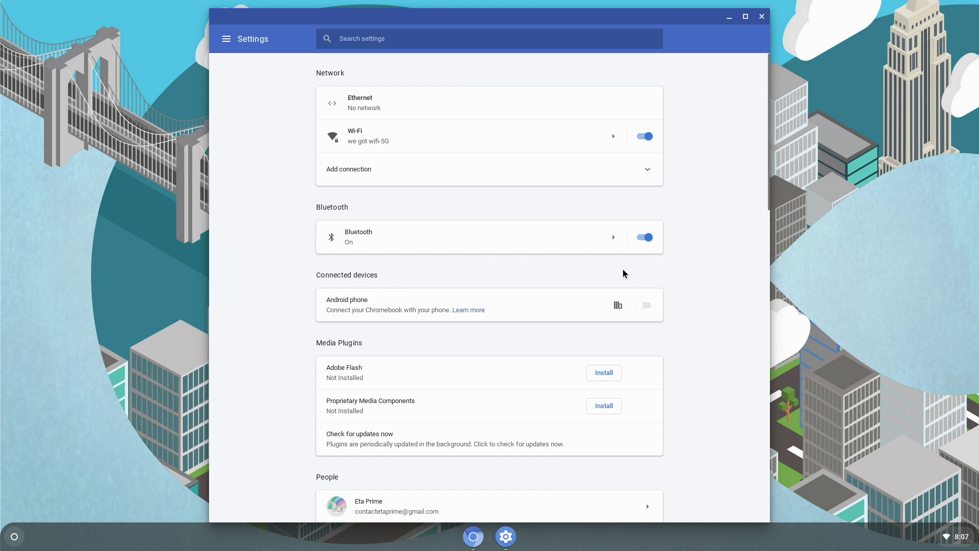
Install the Adobe Flash plugin from Media Plugins, accepting its license agreement
scroll(624, 274, down, 1)
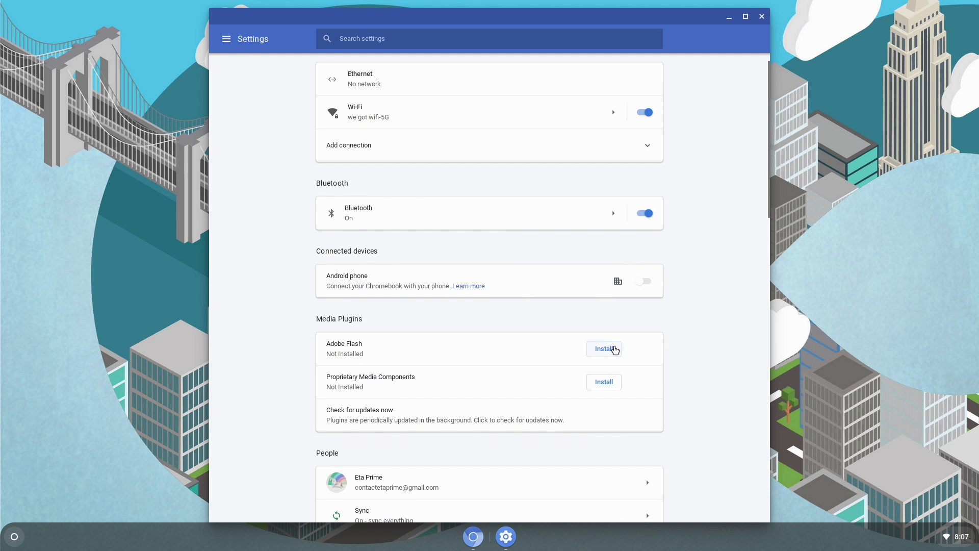
click(611, 348)
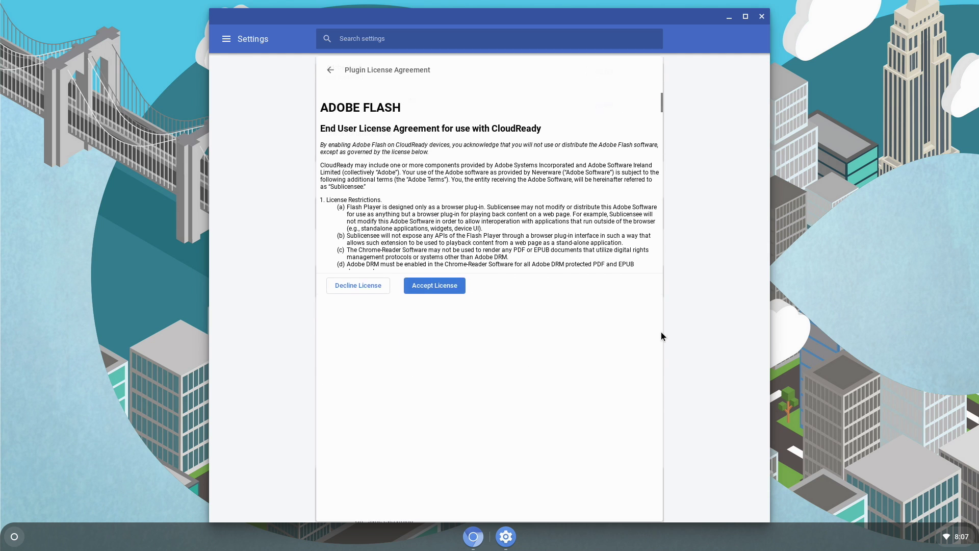
click(448, 284)
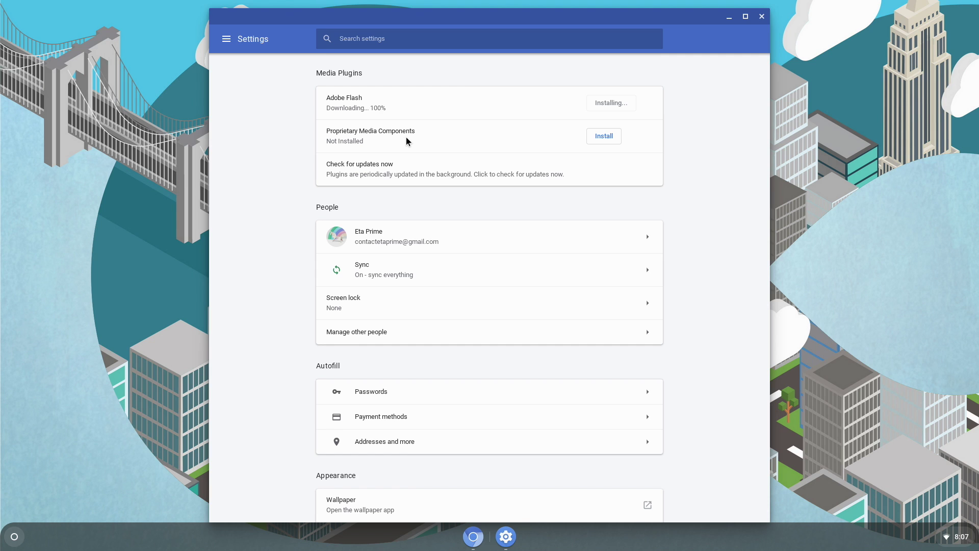
Install Proprietary Media Components, accepting its license, and close Settings
click(604, 137)
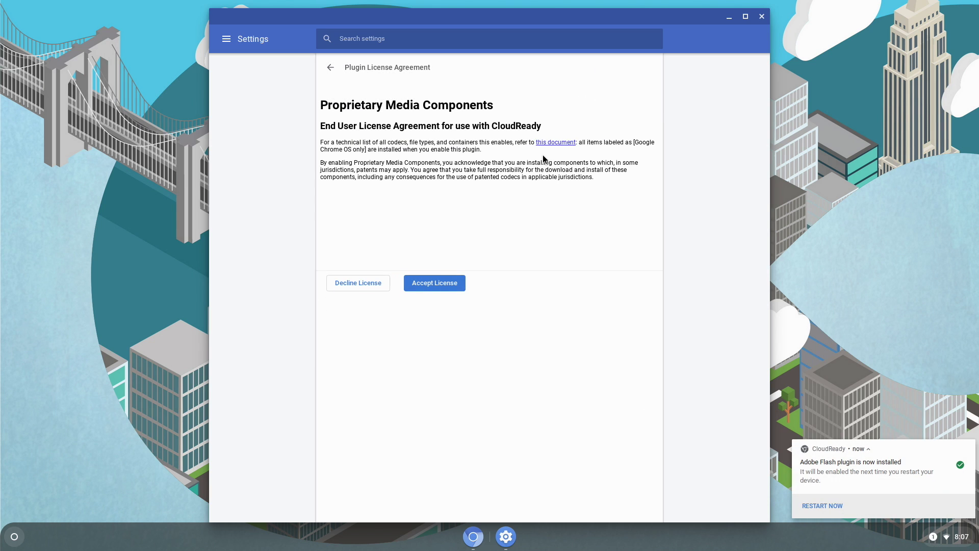
click(433, 283)
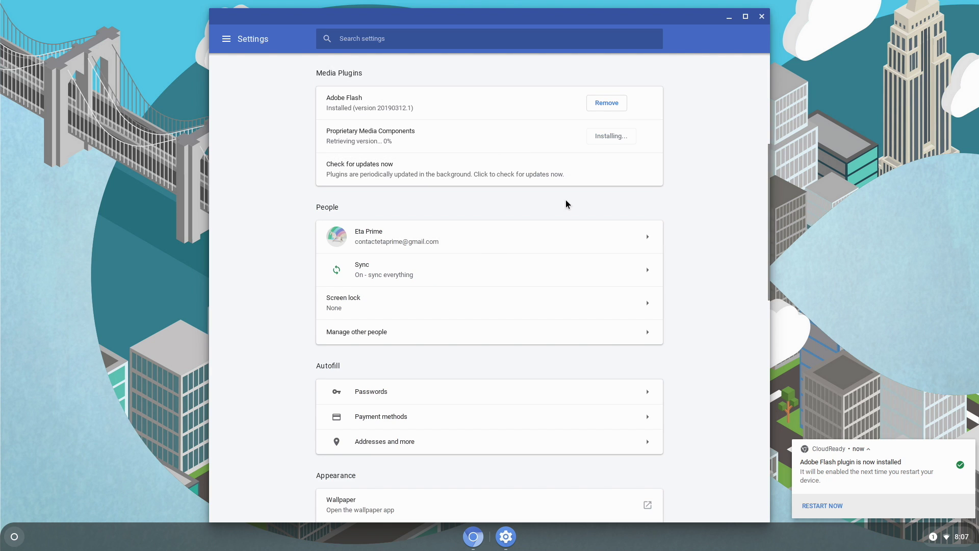
click(762, 16)
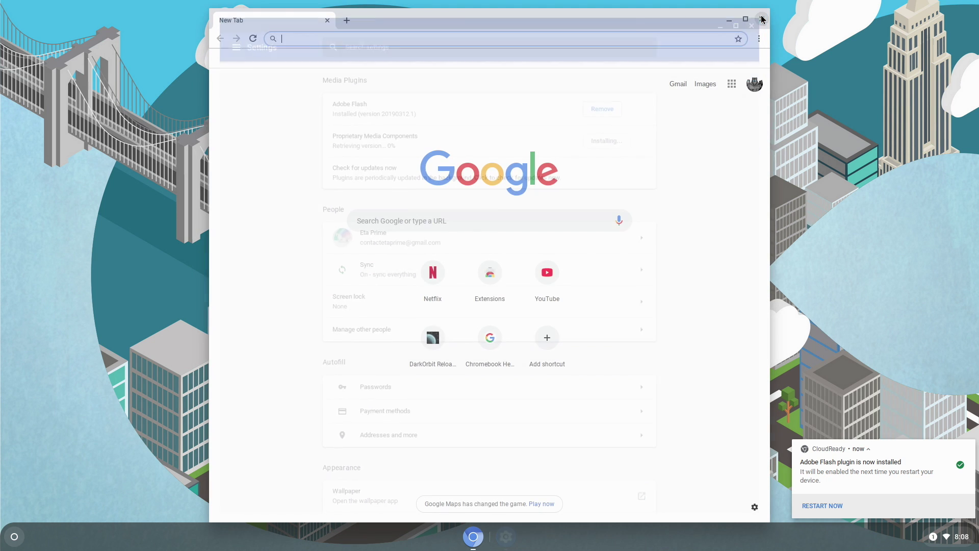
Restart the browser from the shelf and reach the Chrome Web Store via a 'chrome apps' search
click(761, 19)
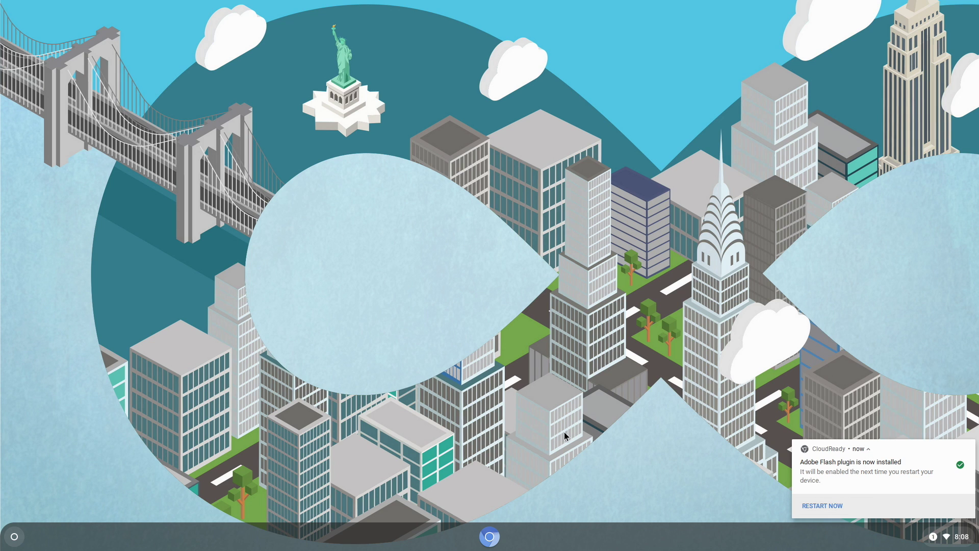
click(498, 535)
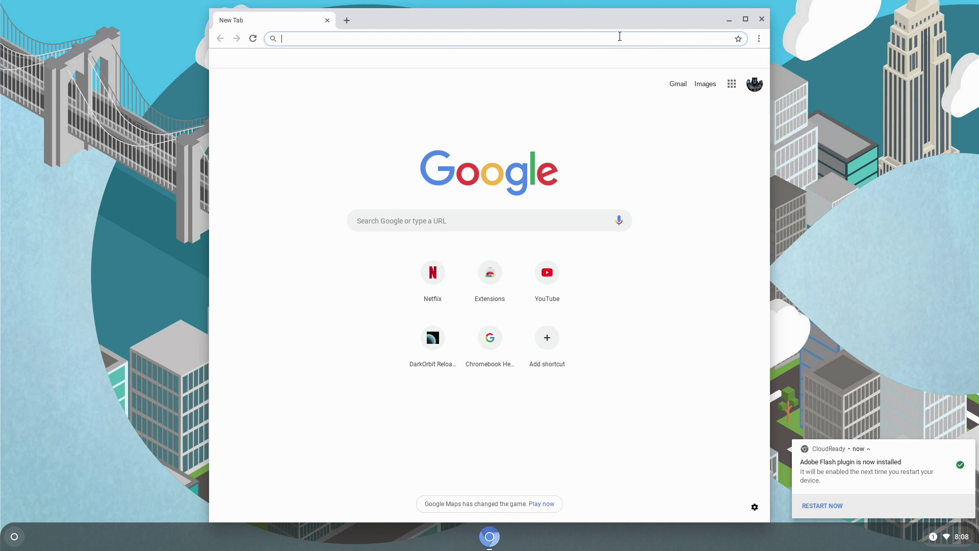
text(chrome)
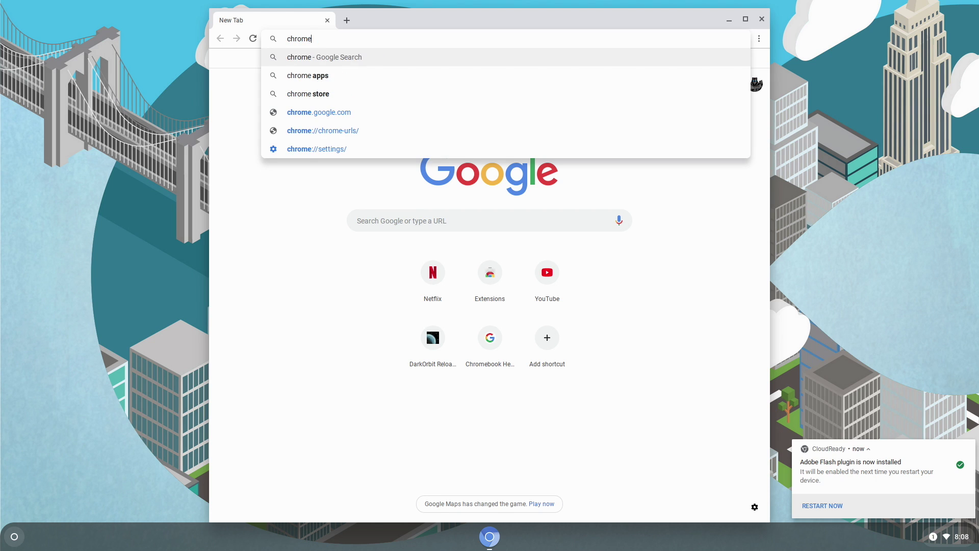
click(309, 76)
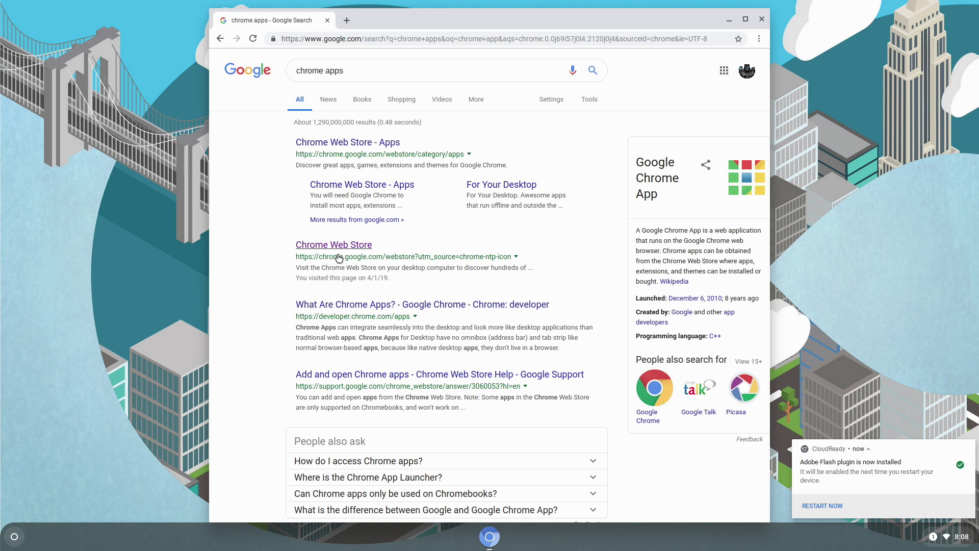
click(340, 246)
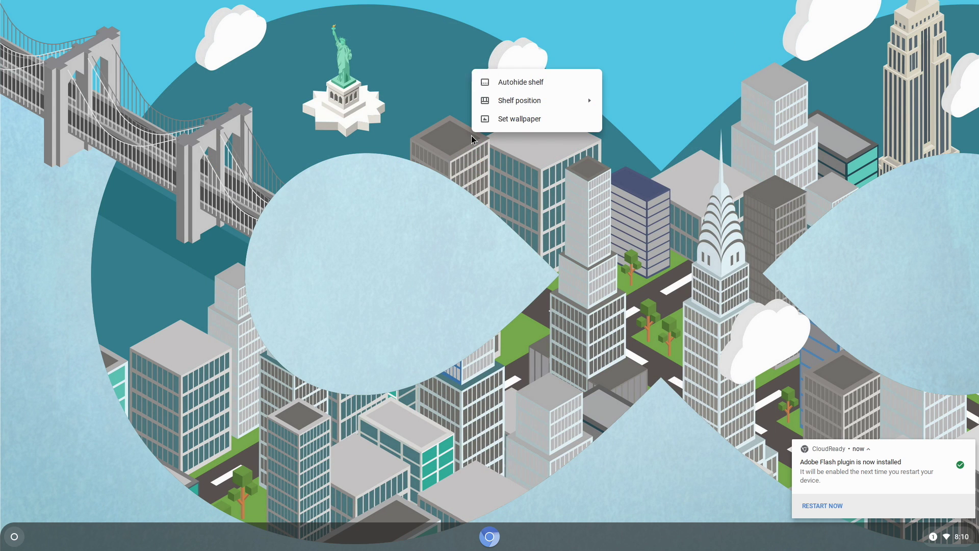
mouse_move(547, 100)
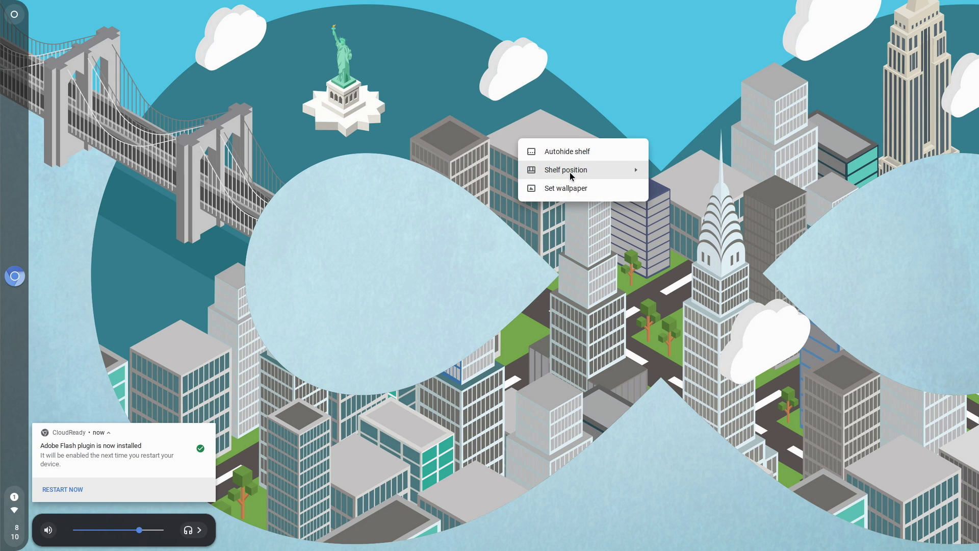
mouse_move(571, 176)
click(692, 187)
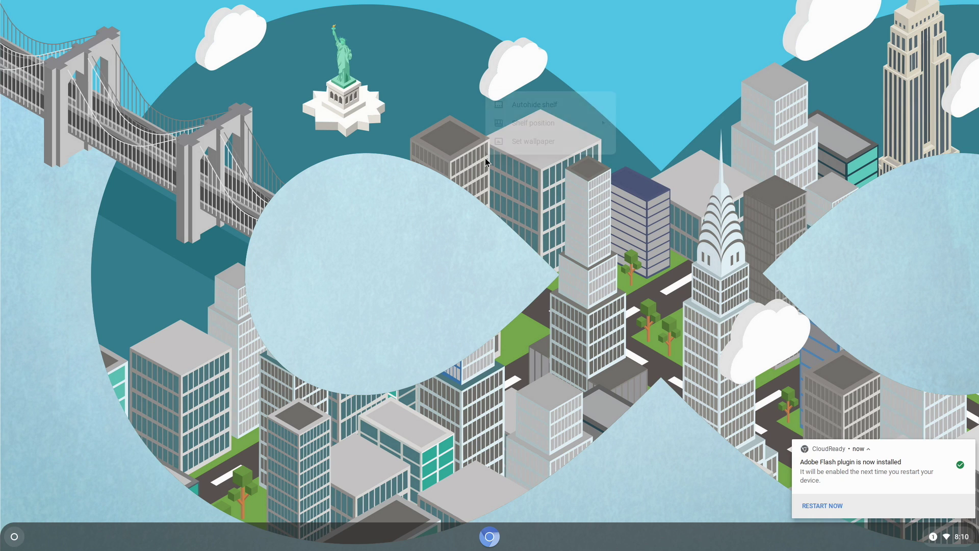
click(531, 142)
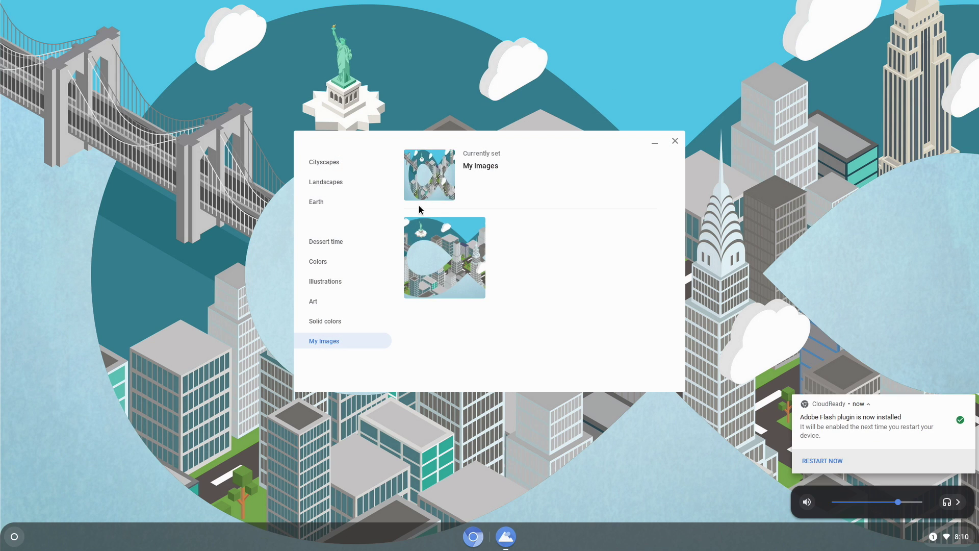
click(339, 247)
click(320, 262)
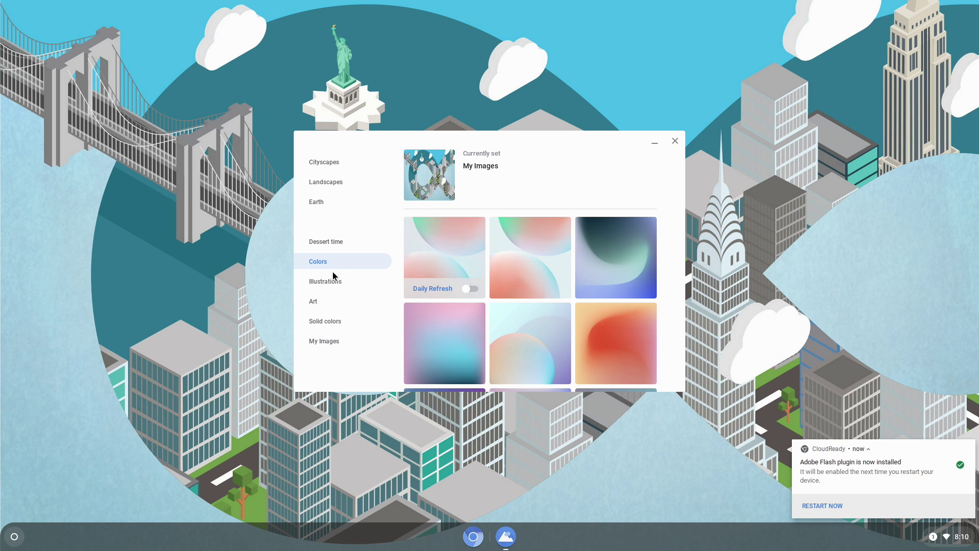
click(332, 279)
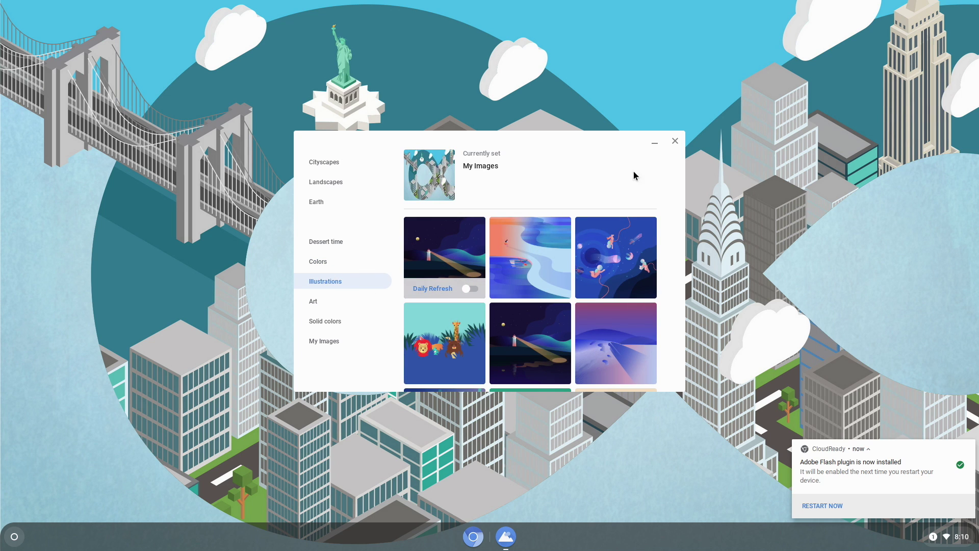
click(675, 142)
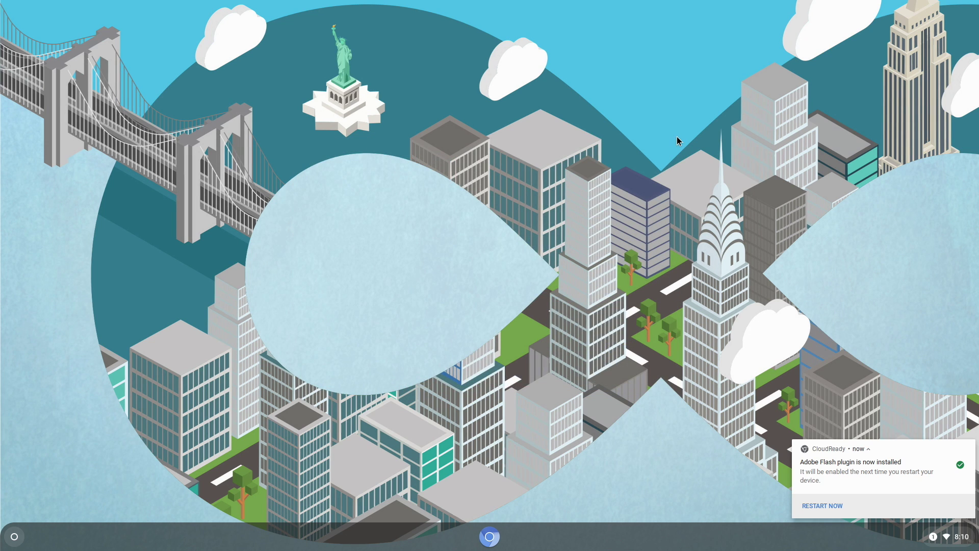